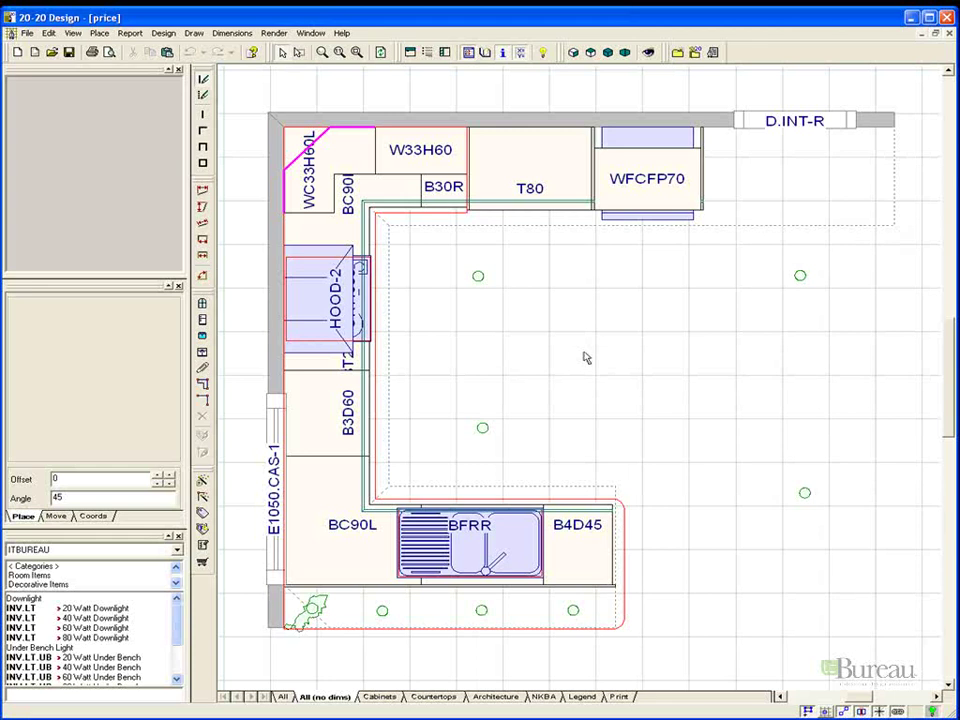
- In the BC90L corner unit's attributes, change its Gold price from $37.30 to $99.99
{"action": "right_click", "coordinate": [330, 520]}
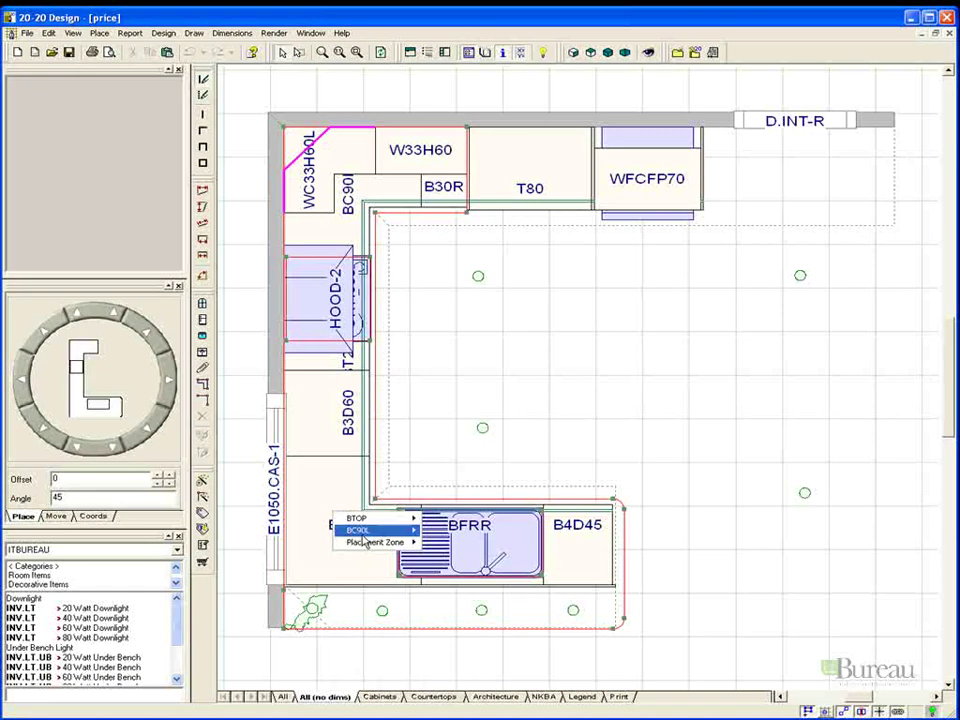
{"action": "mouse_move", "coordinate": [375, 530]}
{"action": "left_click", "coordinate": [450, 704]}
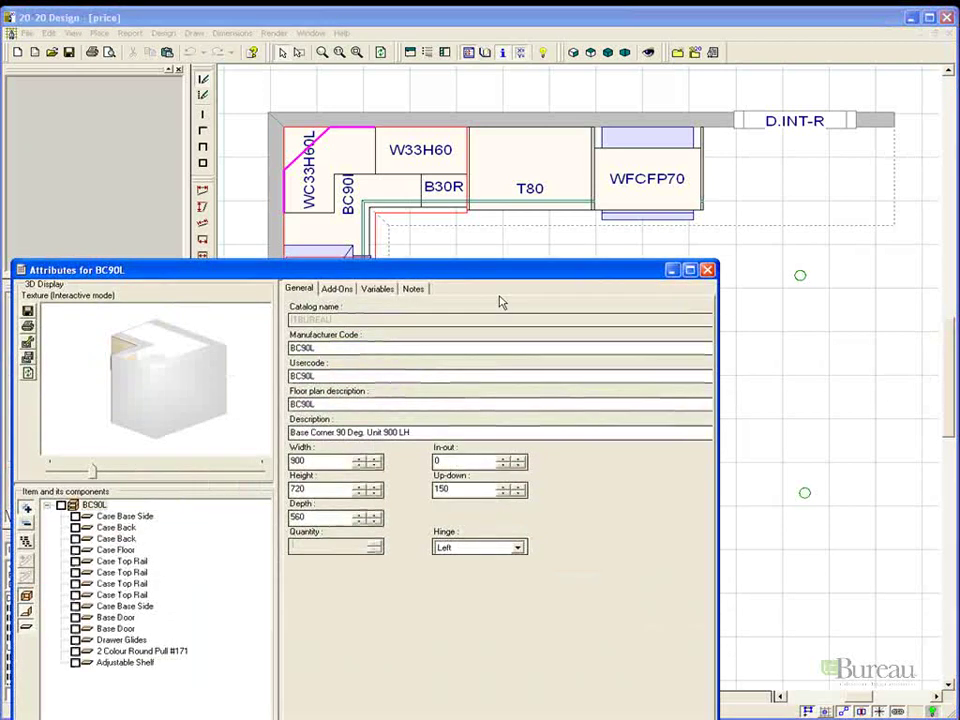
{"action": "left_click_drag", "start_coordinate": [499, 272], "coordinate": [535, 203]}
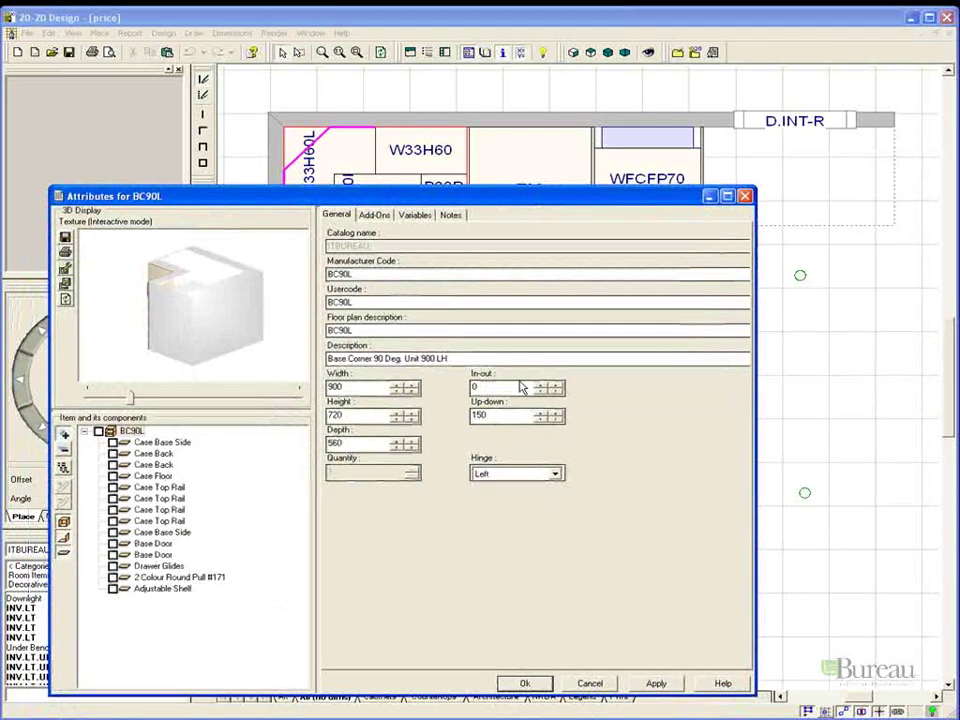
{"action": "left_click", "coordinate": [418, 216]}
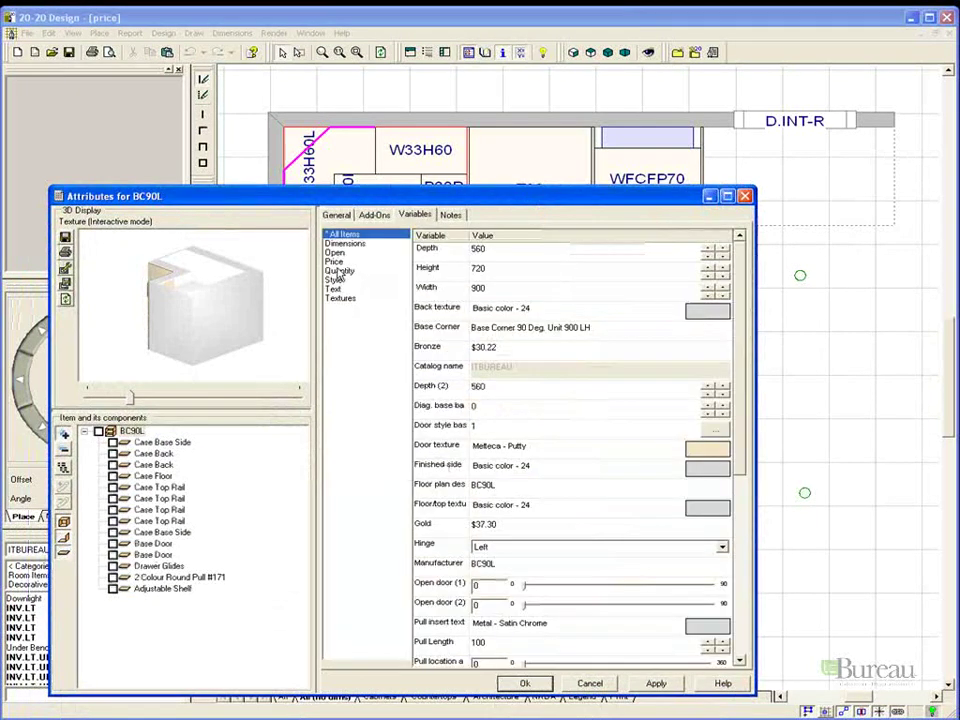
{"action": "left_click", "coordinate": [338, 261]}
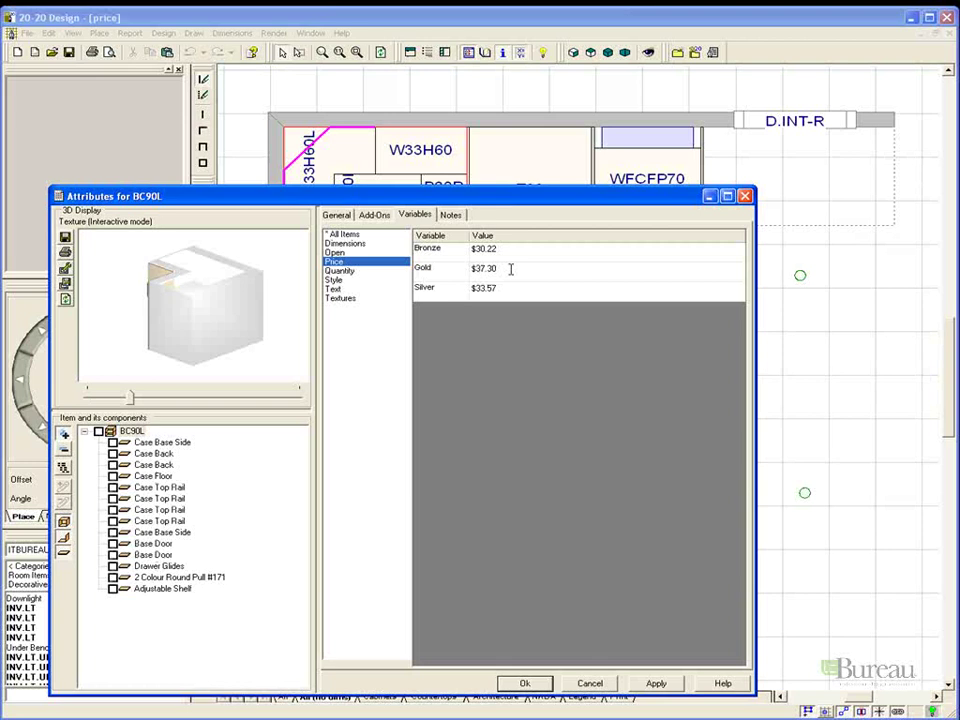
{"action": "left_click", "coordinate": [463, 270]}
{"action": "key", "text": "Delete"}
{"action": "type", "text": "$4"}
{"action": "key", "text": "BackSpace"}
{"action": "type", "text": "99.99"}
- Note 'Gold Price updated for new hardware' on BC90L, apply it, and close the attributes window
{"action": "left_click", "coordinate": [452, 214]}
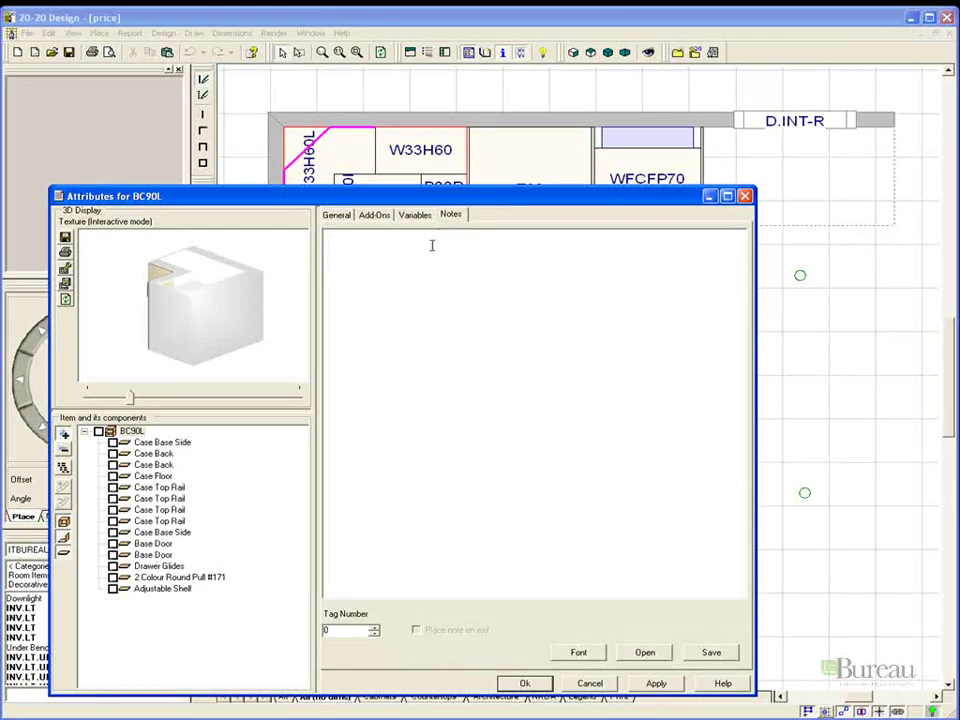
{"action": "left_click", "coordinate": [335, 253]}
{"action": "type", "text": "Gold Price updated for new hardware"}
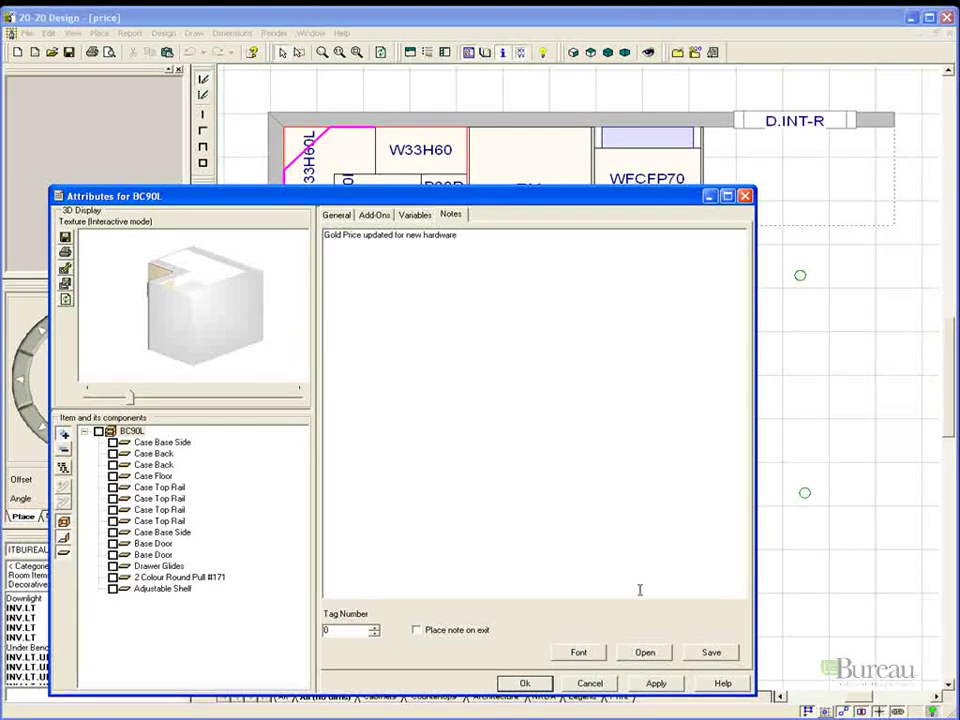
{"action": "left_click", "coordinate": [656, 684]}
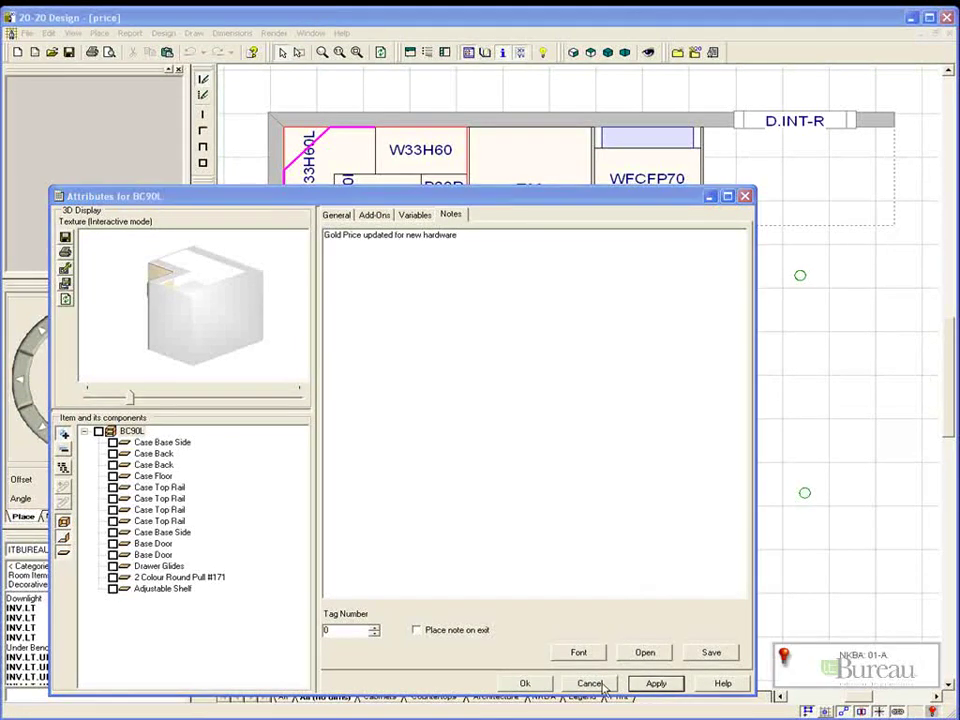
{"action": "left_click", "coordinate": [524, 683]}
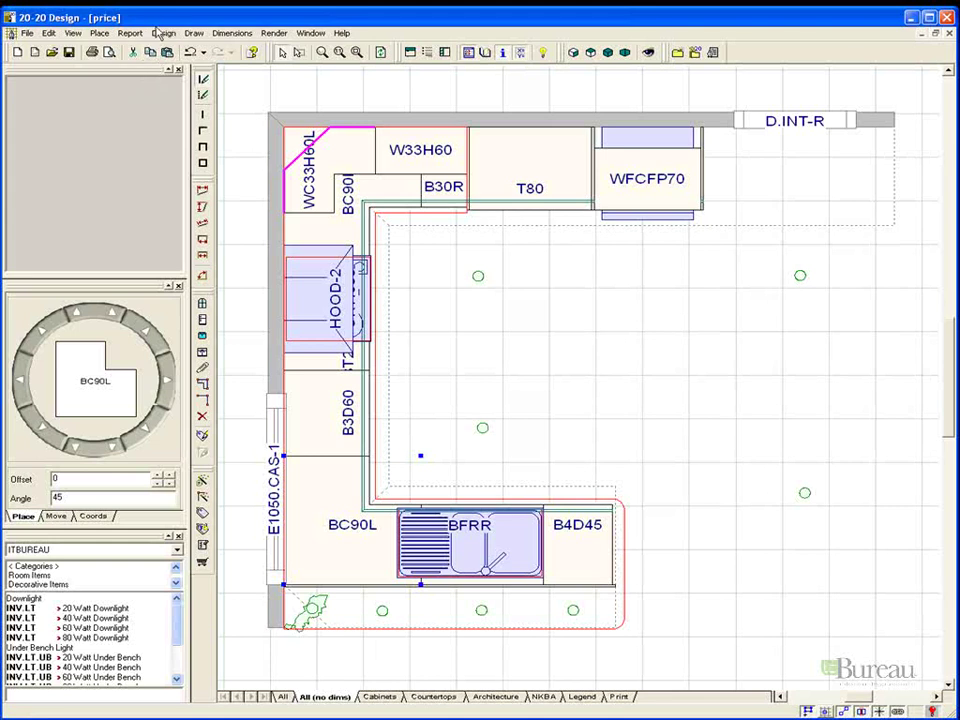
- In Styles & Pricing Price Levels, set common price level Silver and first extra level Gold
{"action": "left_click", "coordinate": [163, 33]}
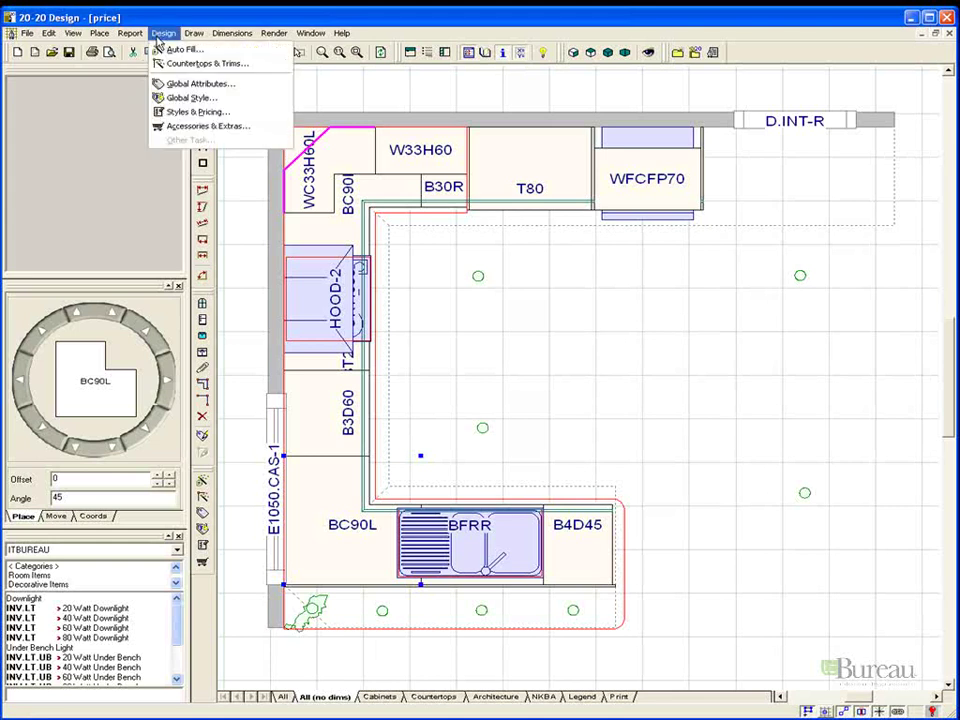
{"action": "left_click", "coordinate": [197, 111]}
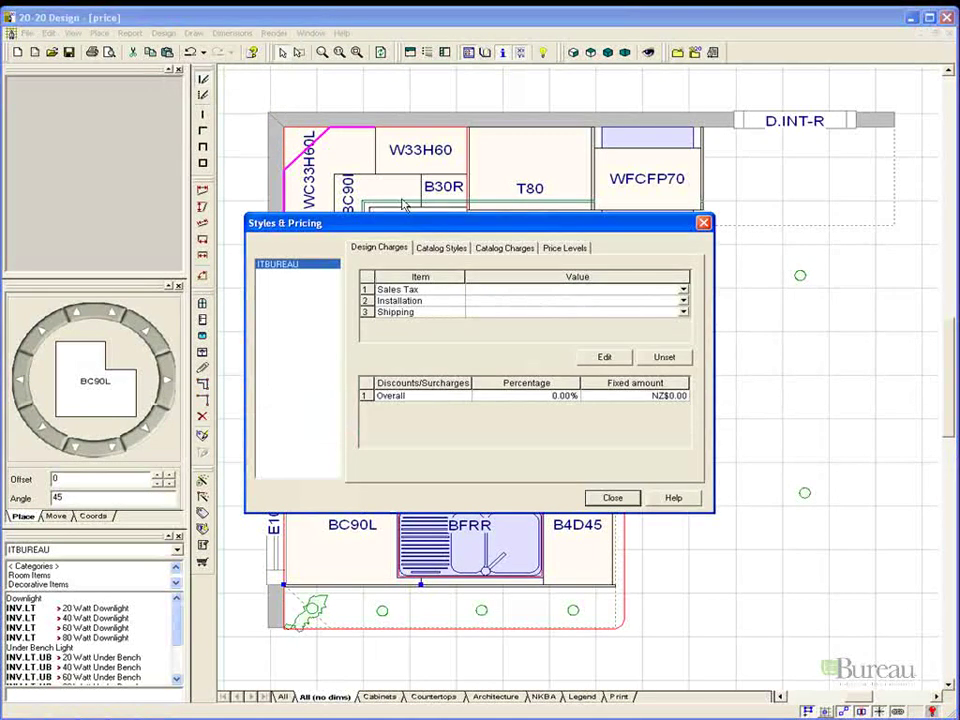
{"action": "left_click", "coordinate": [556, 250]}
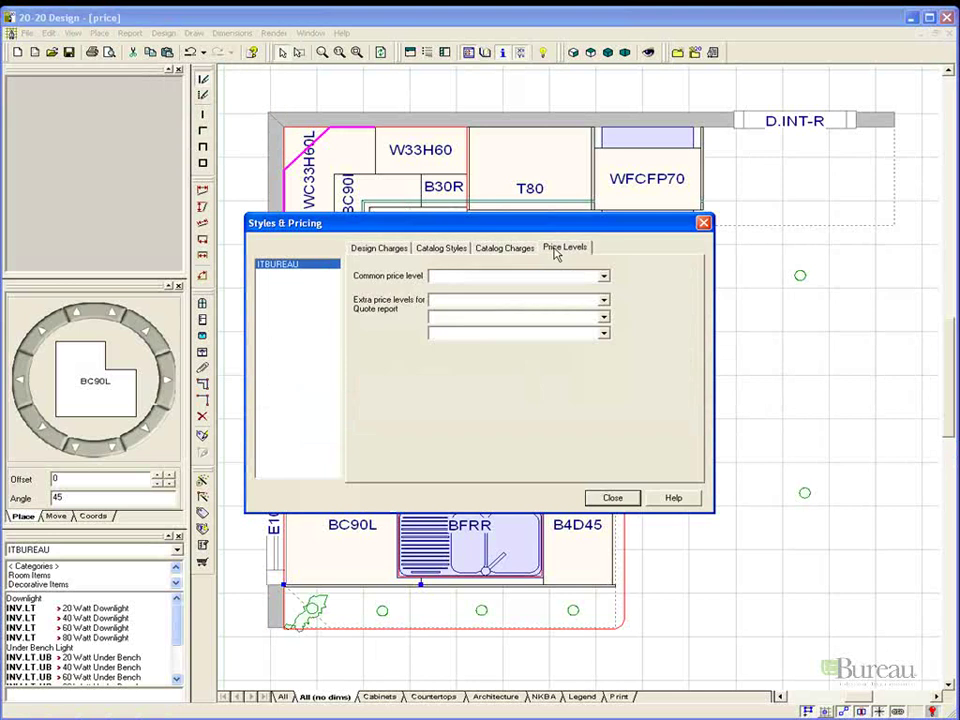
{"action": "left_click", "coordinate": [603, 275]}
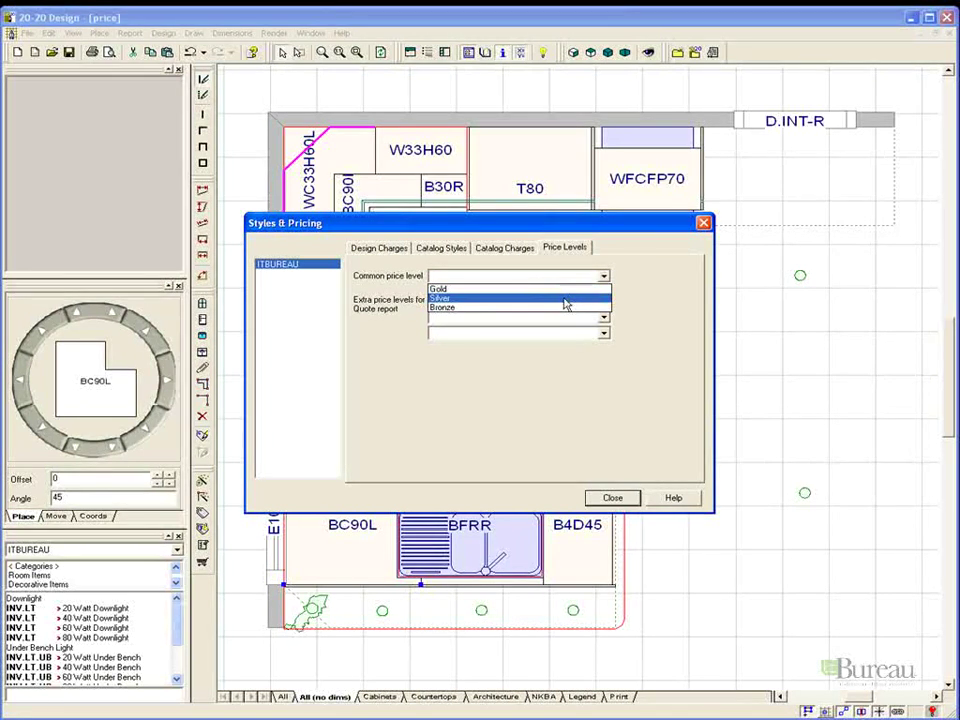
{"action": "left_click", "coordinate": [566, 300]}
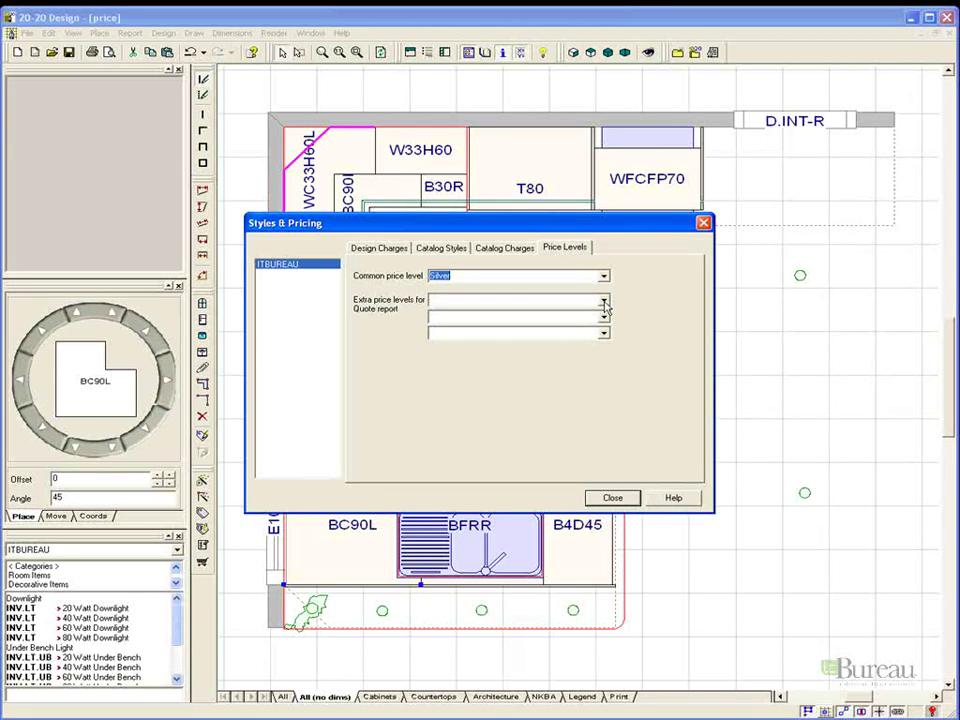
{"action": "left_click", "coordinate": [604, 302]}
{"action": "left_click", "coordinate": [595, 322]}
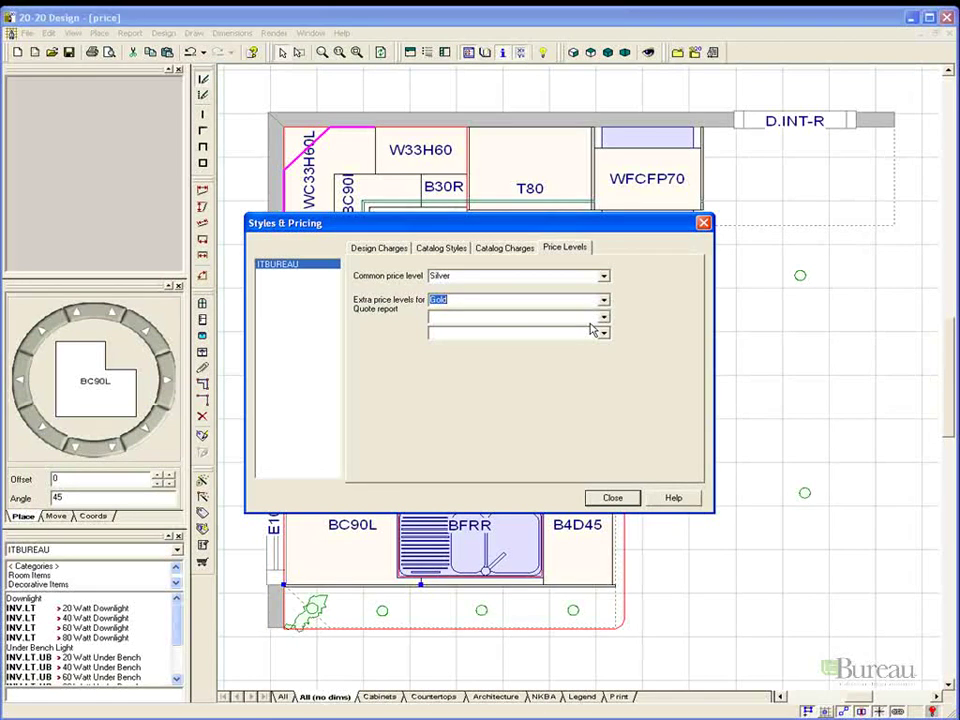
- Look through the Catalog Charges, Catalog Styles and Design Charges pages, then close the pricing settings
{"action": "left_click", "coordinate": [501, 252]}
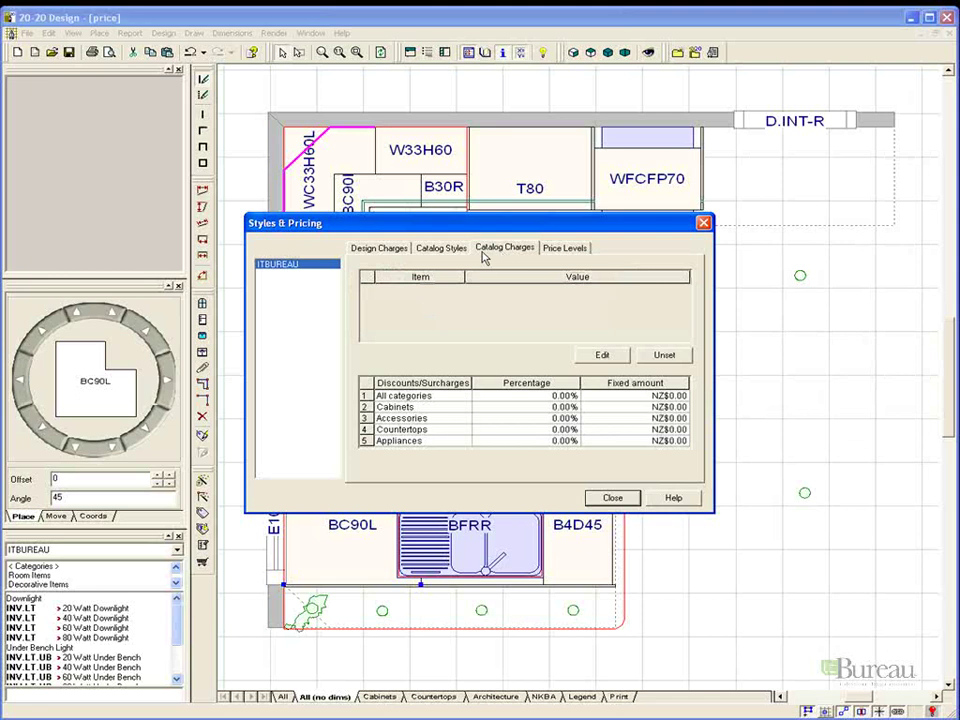
{"action": "left_click", "coordinate": [442, 250]}
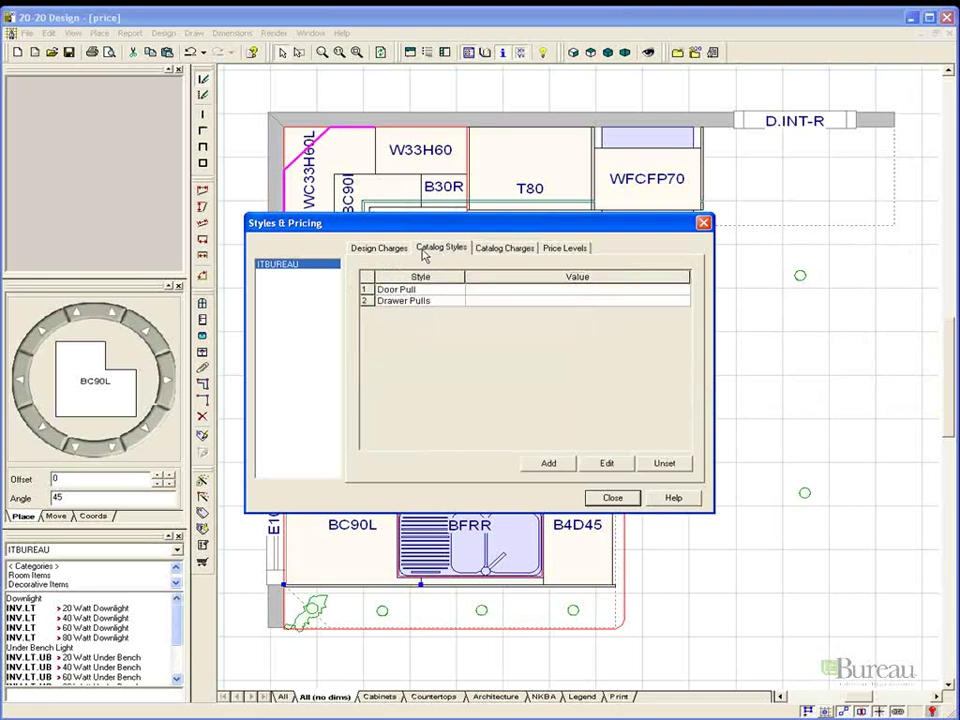
{"action": "left_click", "coordinate": [400, 250]}
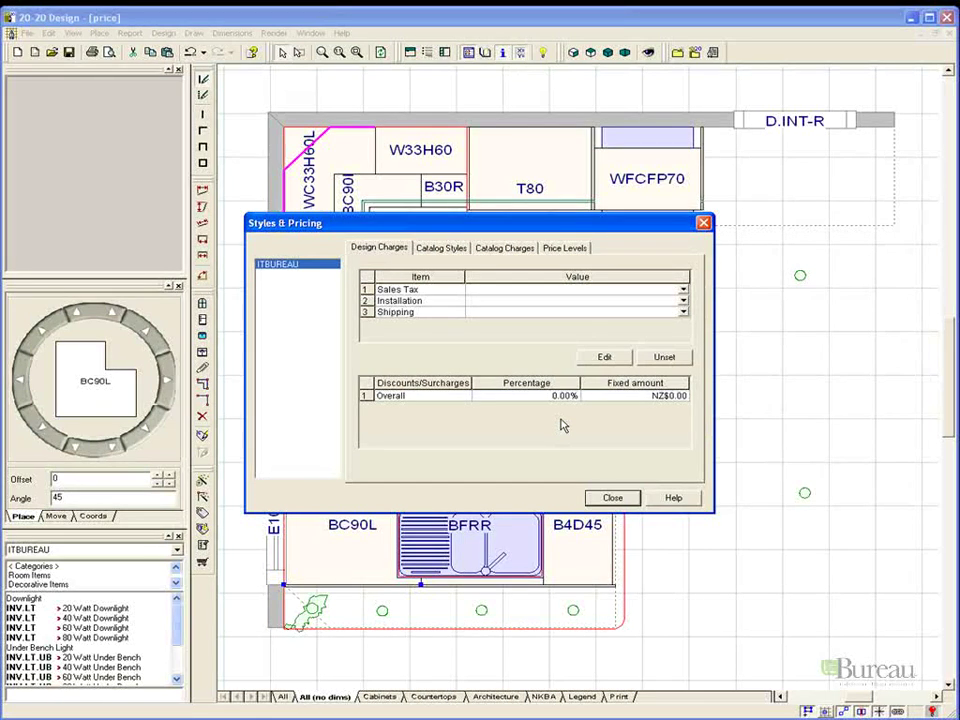
{"action": "left_click", "coordinate": [609, 496]}
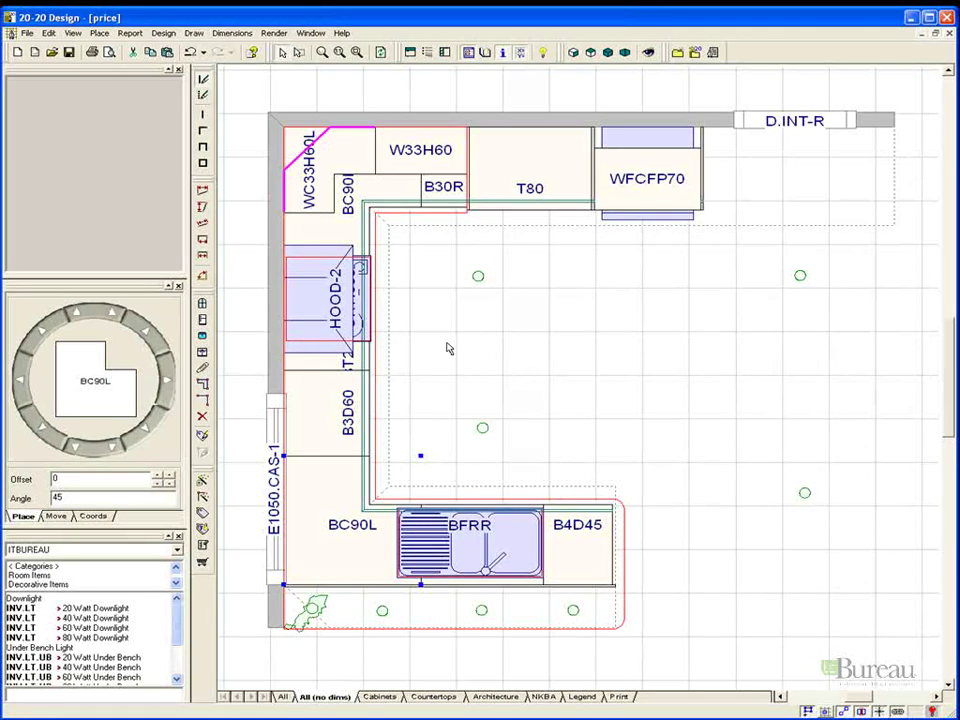
- Open and close Accessories & Extras, leaving the item price list (BC90L NZ$33.57, total NZ$1,346.11)
{"action": "left_click", "coordinate": [163, 33]}
{"action": "left_click", "coordinate": [182, 126]}
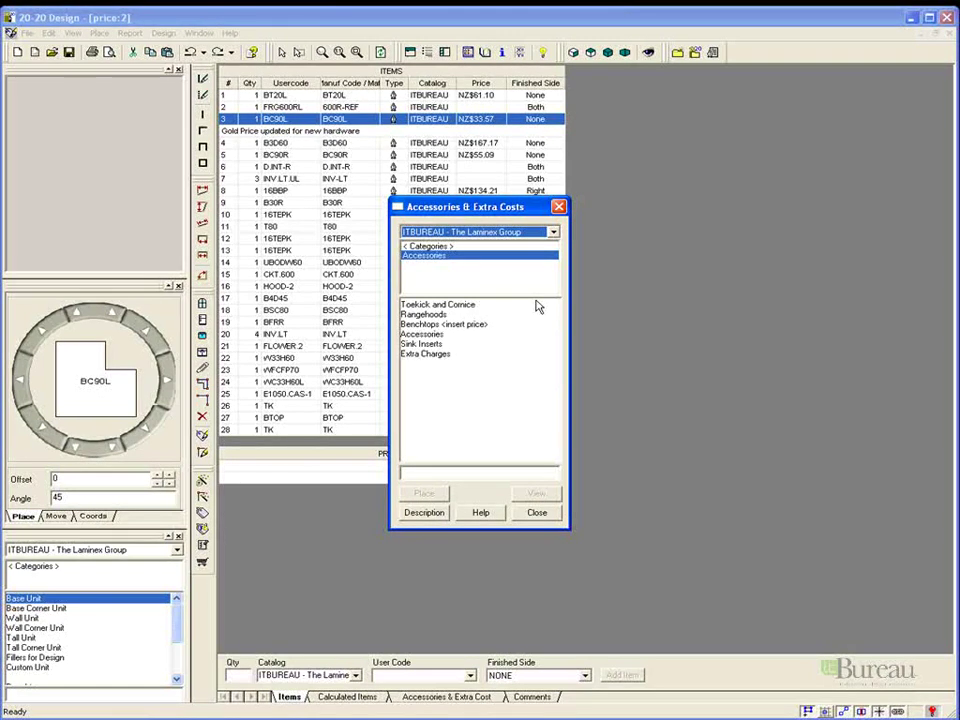
{"action": "left_click", "coordinate": [529, 514]}
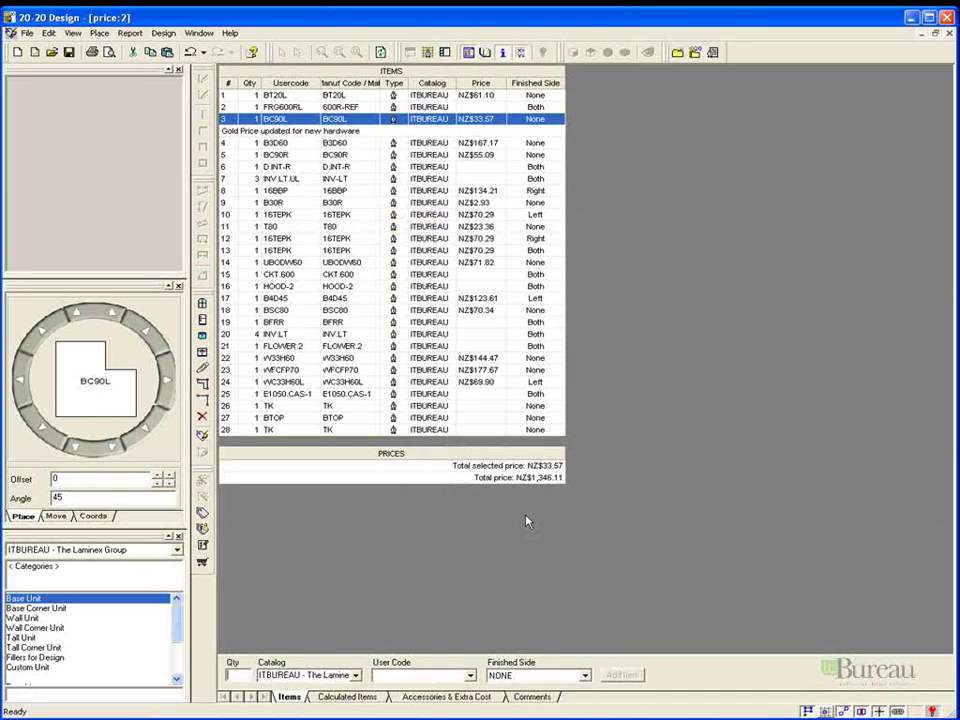
- Add 10 ACCSK aluminium toekicks from Accessories > Toekick and Cornice to the cost list
{"action": "left_click", "coordinate": [478, 698]}
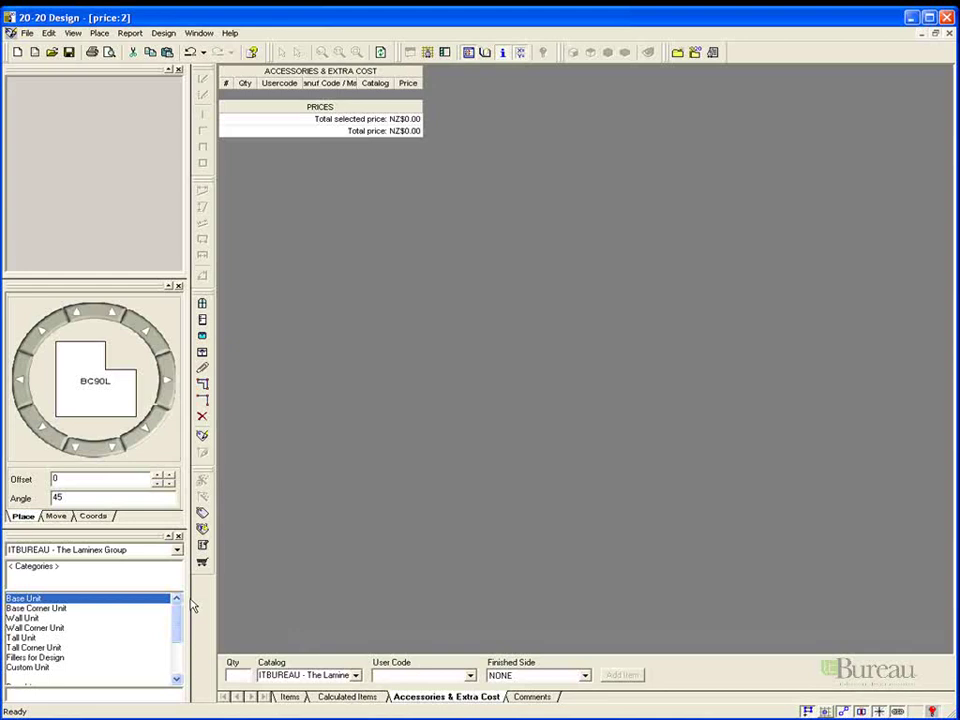
{"action": "scroll", "coordinate": [176, 630], "scroll_direction": "down", "scroll_amount": 3}
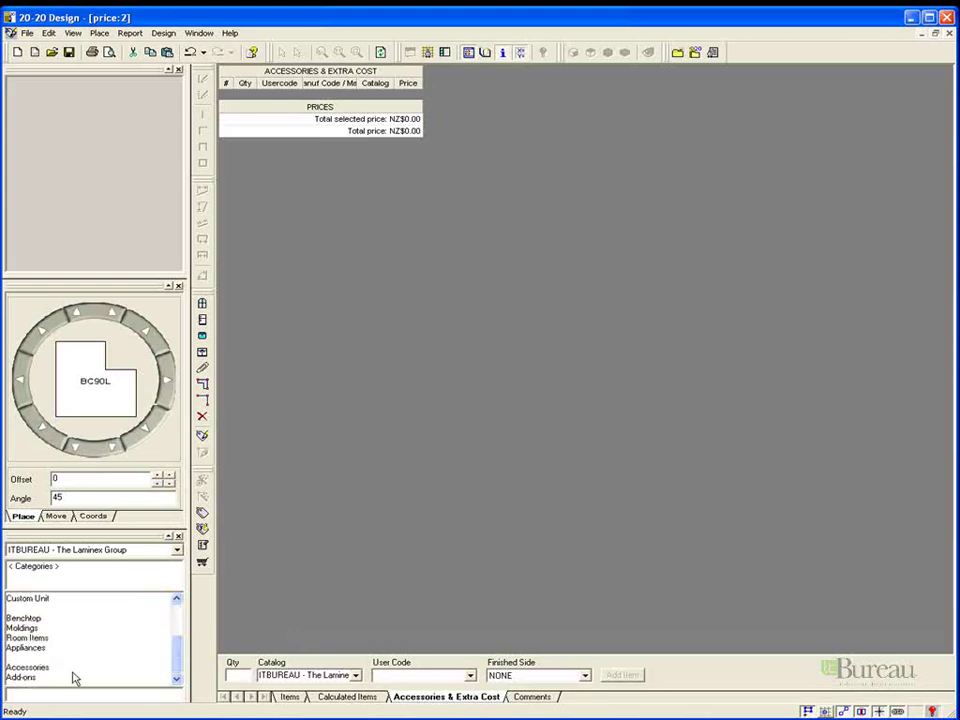
{"action": "double_click", "coordinate": [30, 667]}
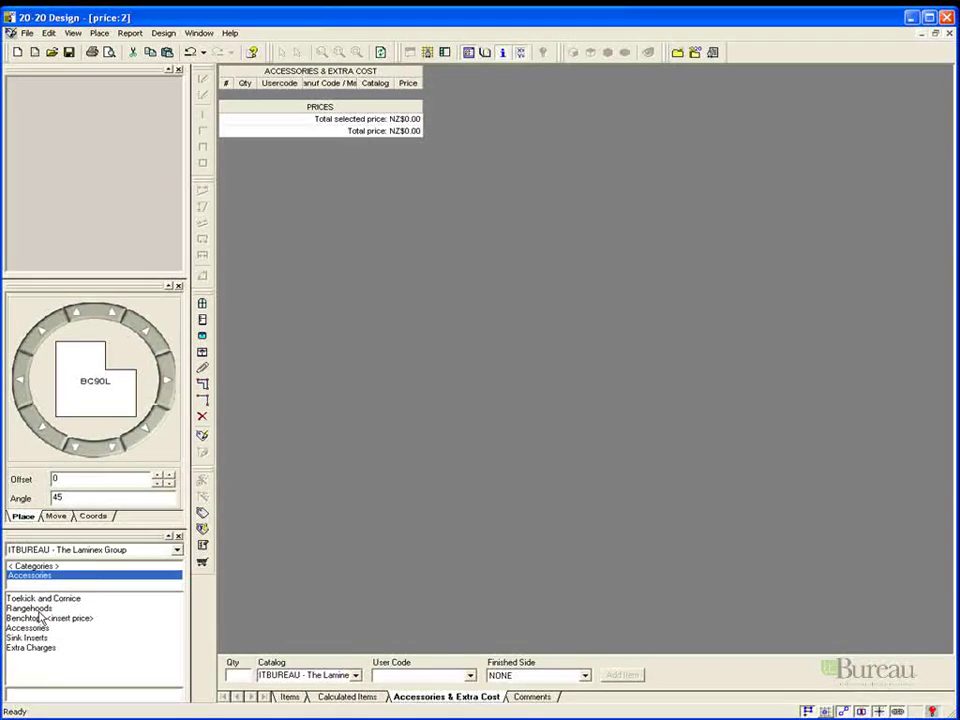
{"action": "double_click", "coordinate": [42, 600]}
{"action": "double_click", "coordinate": [70, 600]}
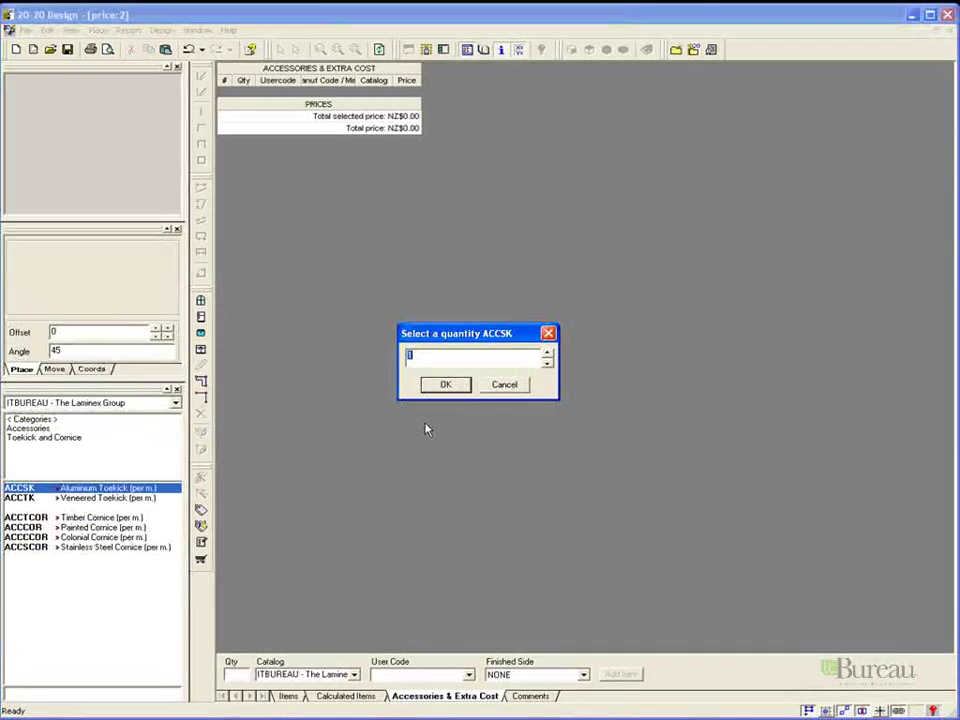
{"action": "type", "text": "0"}
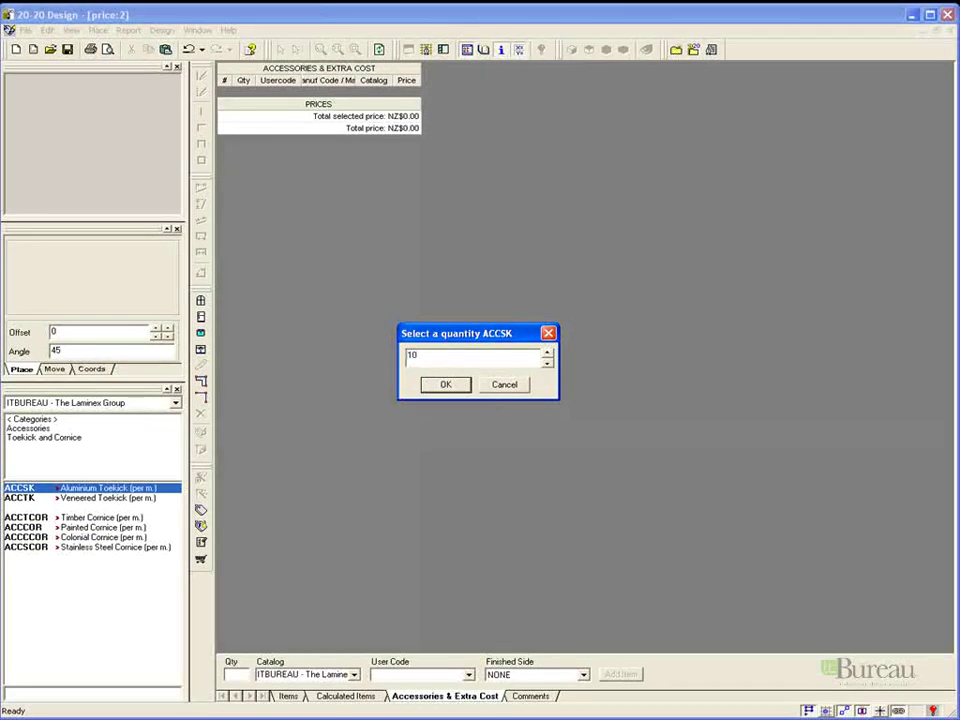
{"action": "key", "text": "Return"}
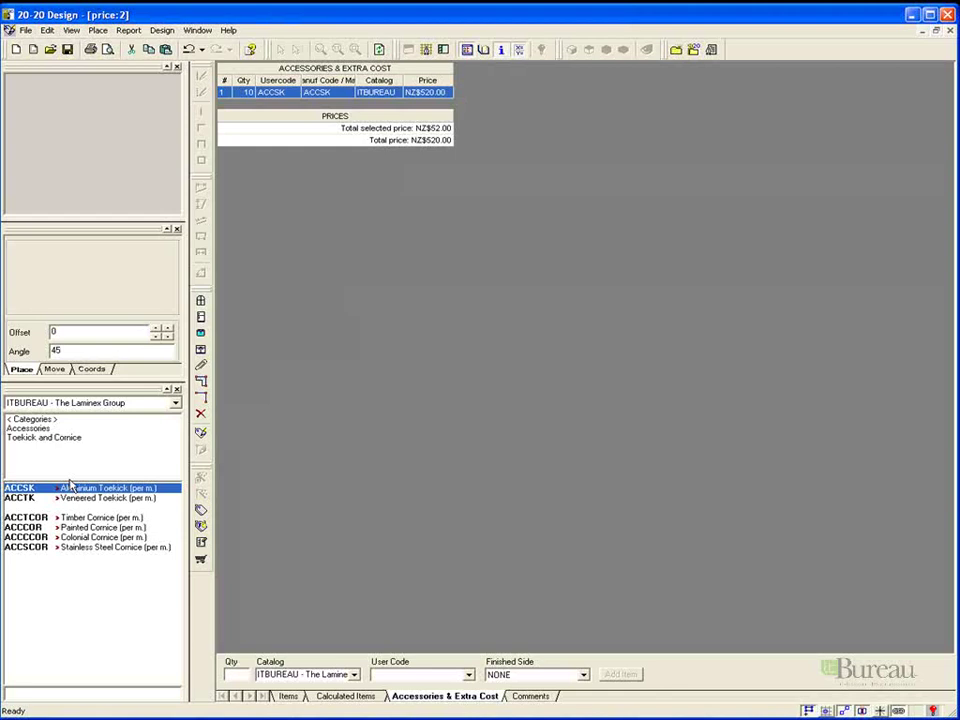
- Add one BTF Benchtop Formica or Wilsonart from Accessories > Benchtops
{"action": "left_click", "coordinate": [28, 428]}
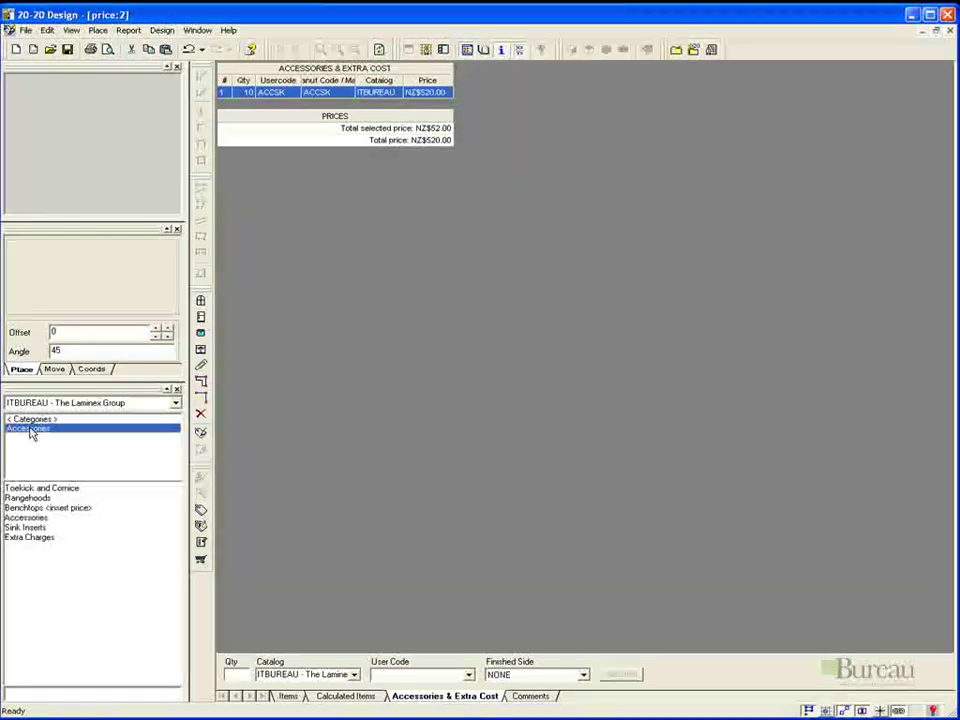
{"action": "double_click", "coordinate": [46, 508]}
{"action": "left_click", "coordinate": [80, 499]}
{"action": "left_click", "coordinate": [390, 452]}
{"action": "left_click", "coordinate": [443, 387]}
- Change the BTF benchtop's description to 'Benchtop Formica Amaretto stone'
{"action": "right_click", "coordinate": [361, 104]}
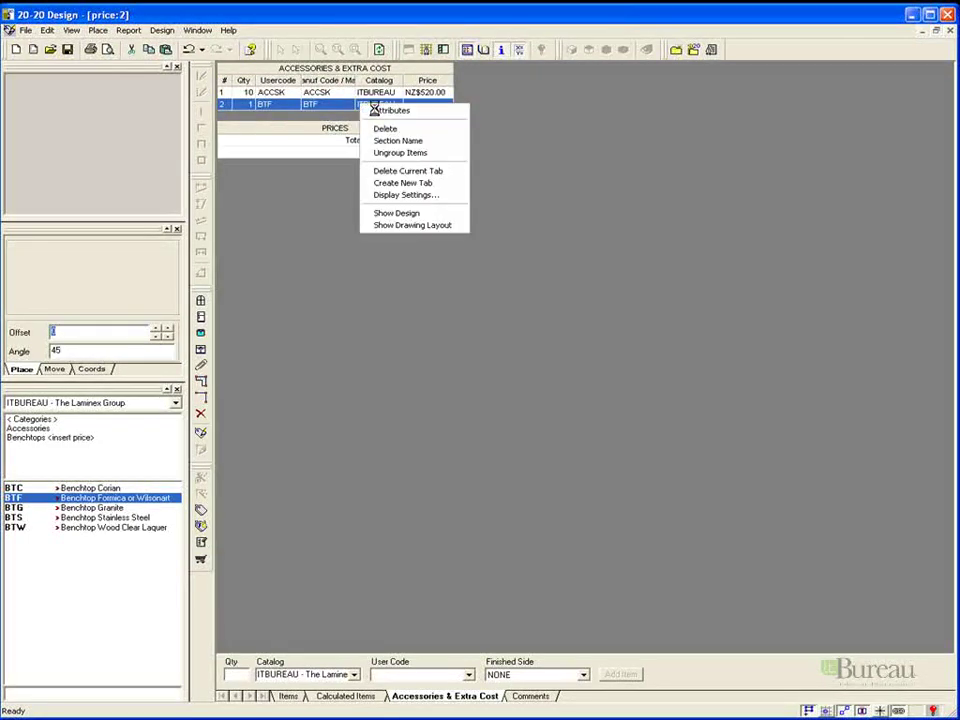
{"action": "left_click", "coordinate": [378, 111]}
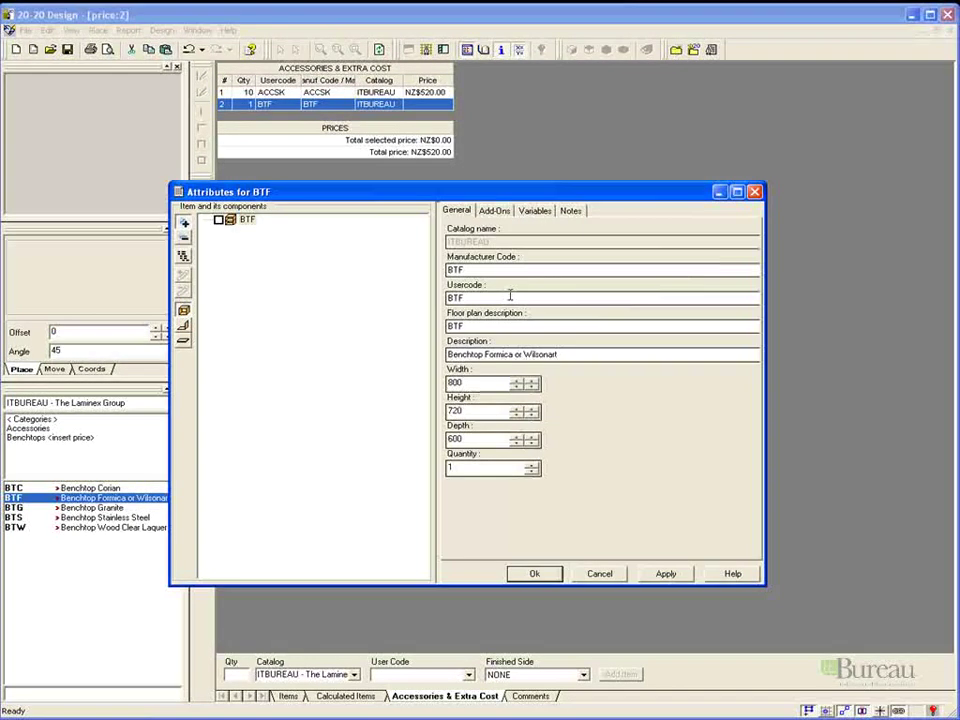
{"action": "left_click", "coordinate": [567, 355]}
{"action": "key", "text": "BackSpace"}
{"action": "key", "text": "BackSpace"}
{"action": "key", "text": "BackSpace"}
{"action": "key", "text": "BackSpace"}
{"action": "key", "text": "BackSpace"}
{"action": "key", "text": "BackSpace"}
{"action": "key", "text": "BackSpace"}
{"action": "key", "text": "BackSpace"}
{"action": "key", "text": "BackSpace"}
{"action": "key", "text": "BackSpace"}
{"action": "key", "text": "BackSpace"}
{"action": "type", "text": "Amar"}
{"action": "type", "text": "etto stone"}
- Set the benchtop's Gold price to $99.99, save it, and drag Benchtop Granite into the list
{"action": "left_click", "coordinate": [545, 213]}
{"action": "left_click", "coordinate": [462, 258]}
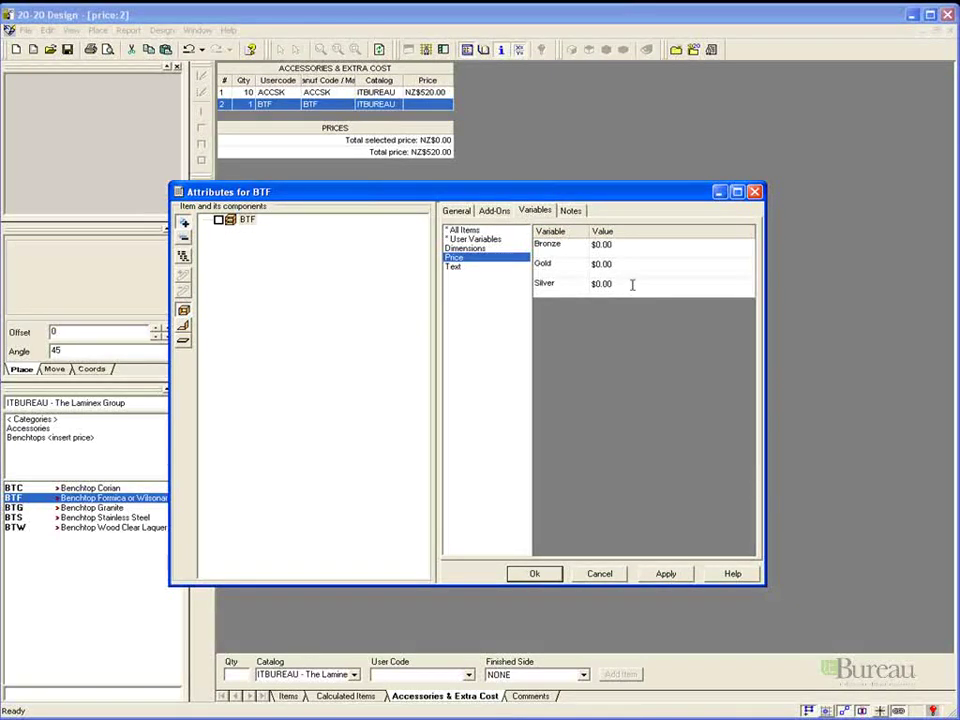
{"action": "left_click_drag", "start_coordinate": [617, 262], "coordinate": [555, 263]}
{"action": "key", "text": "BackSpace"}
{"action": "type", "text": "$4"}
{"action": "key", "text": "BackSpace"}
{"action": "type", "text": "99.99"}
{"action": "left_click", "coordinate": [550, 575]}
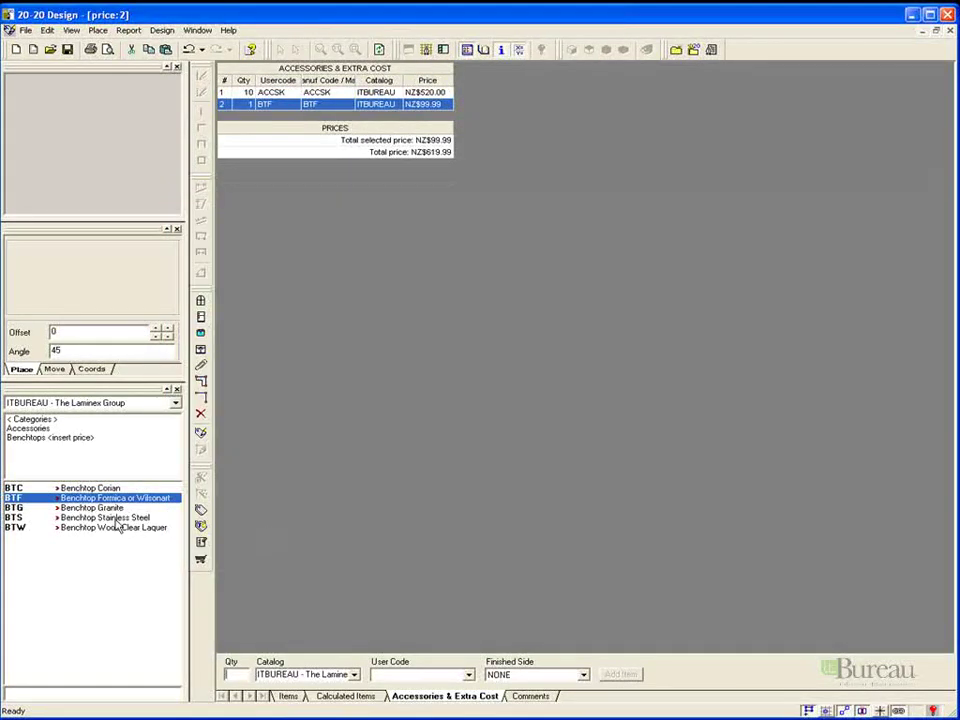
{"action": "left_click_drag", "start_coordinate": [100, 508], "coordinate": [375, 382]}
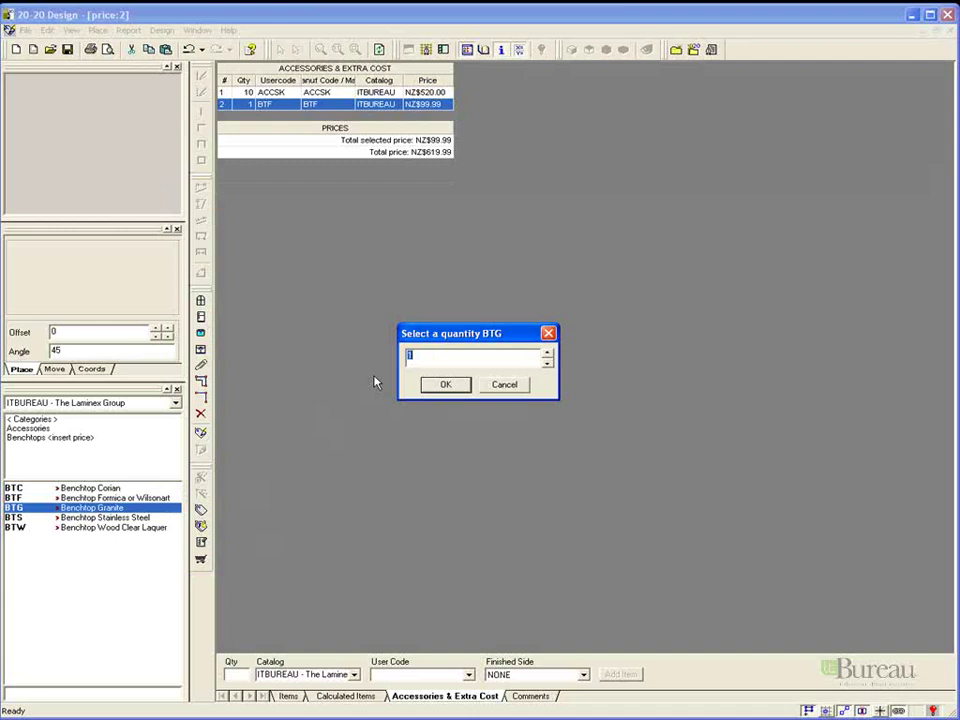
- Confirm one Benchtop Granite (BTG), then add one first Extra Charges item at quantity 1
{"action": "left_click", "coordinate": [440, 390]}
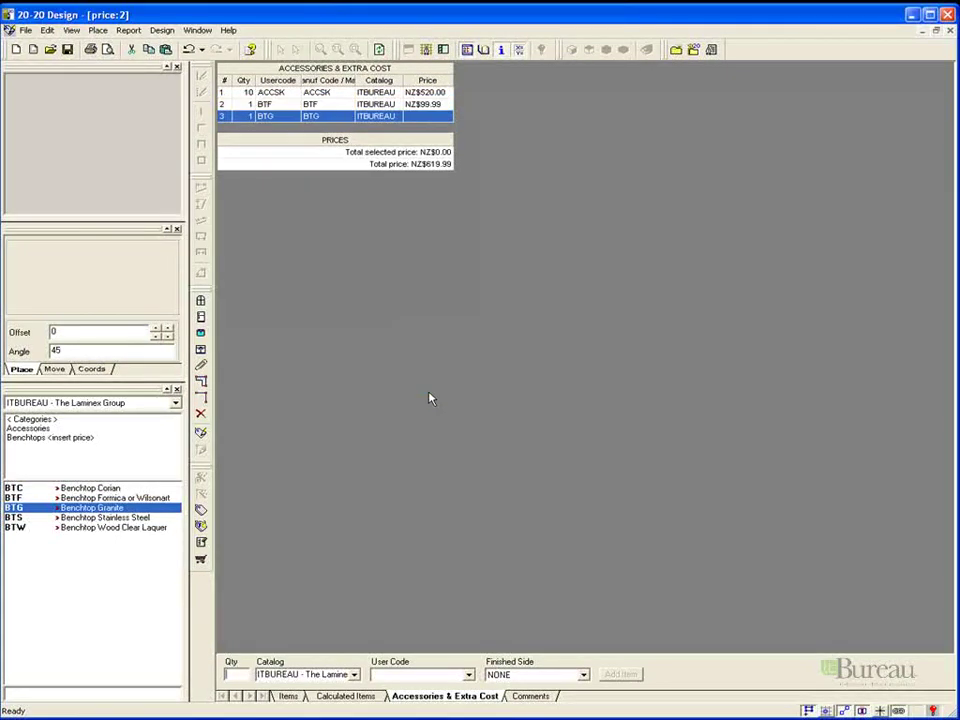
{"action": "double_click", "coordinate": [30, 428]}
{"action": "double_click", "coordinate": [30, 538]}
{"action": "double_click", "coordinate": [100, 488]}
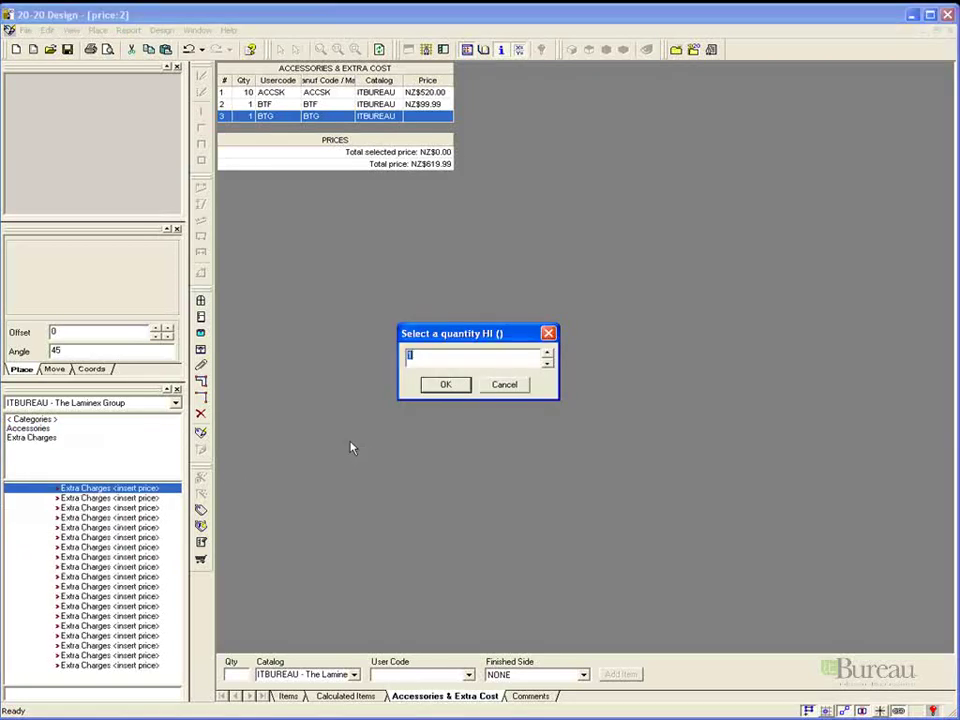
{"action": "left_click", "coordinate": [428, 388]}
- Set the extra charge's quantity to 4 in its attributes
{"action": "right_click", "coordinate": [381, 129]}
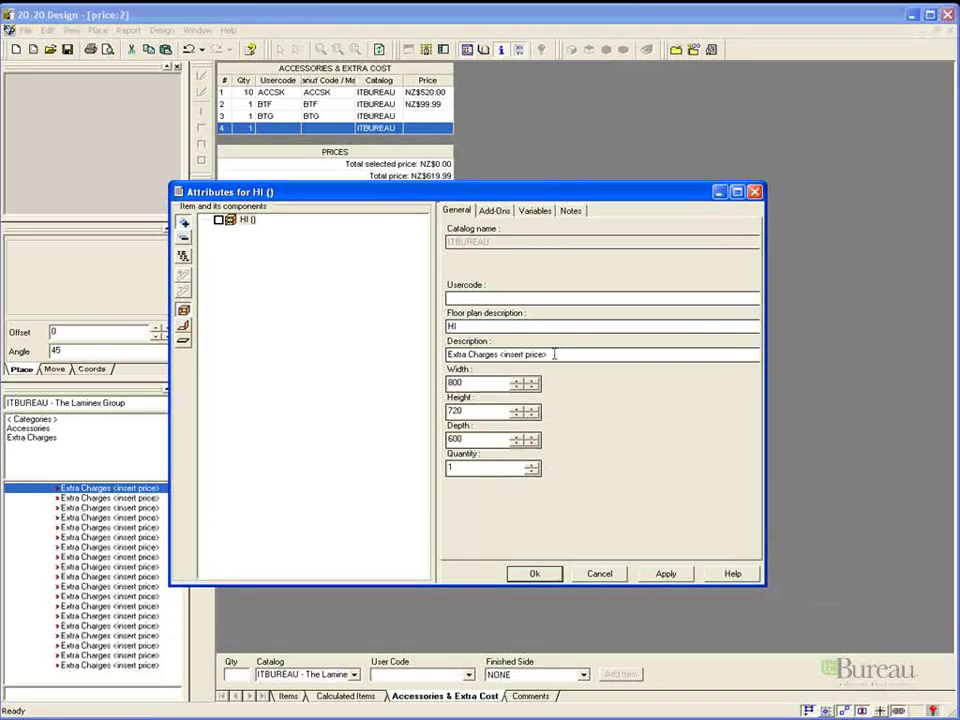
{"action": "left_click", "coordinate": [488, 467]}
{"action": "type", "text": "4"}
- Give the extra charge Gold and Silver prices of $450.00 and save it
{"action": "left_click", "coordinate": [534, 211]}
{"action": "left_click", "coordinate": [474, 250]}
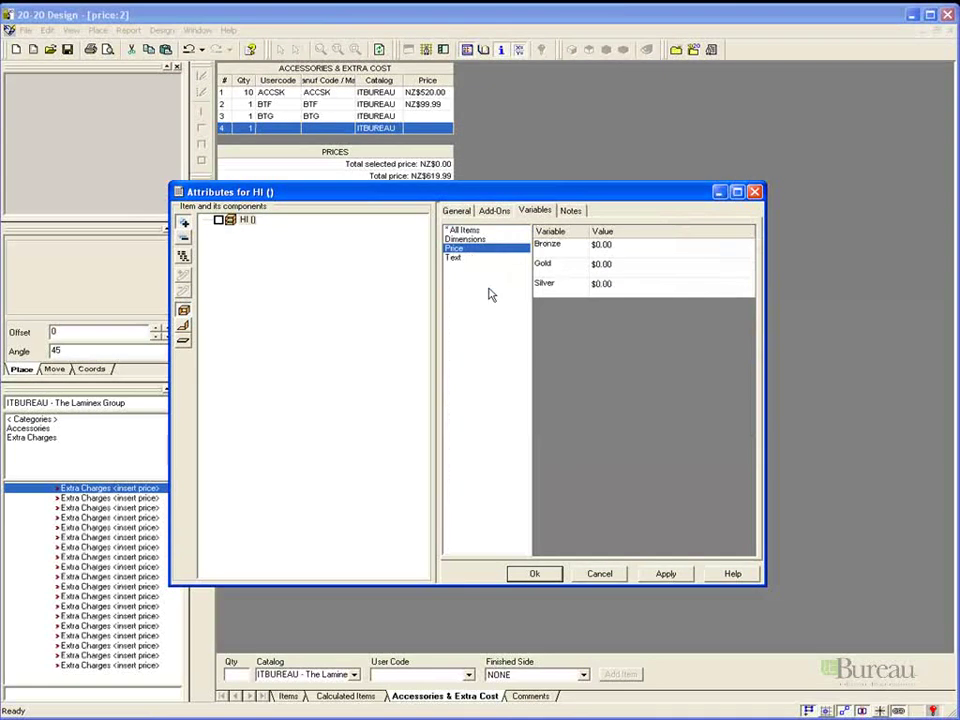
{"action": "double_click", "coordinate": [618, 265]}
{"action": "key", "text": "Delete"}
{"action": "type", "text": "$450.00"}
{"action": "left_click", "coordinate": [619, 281]}
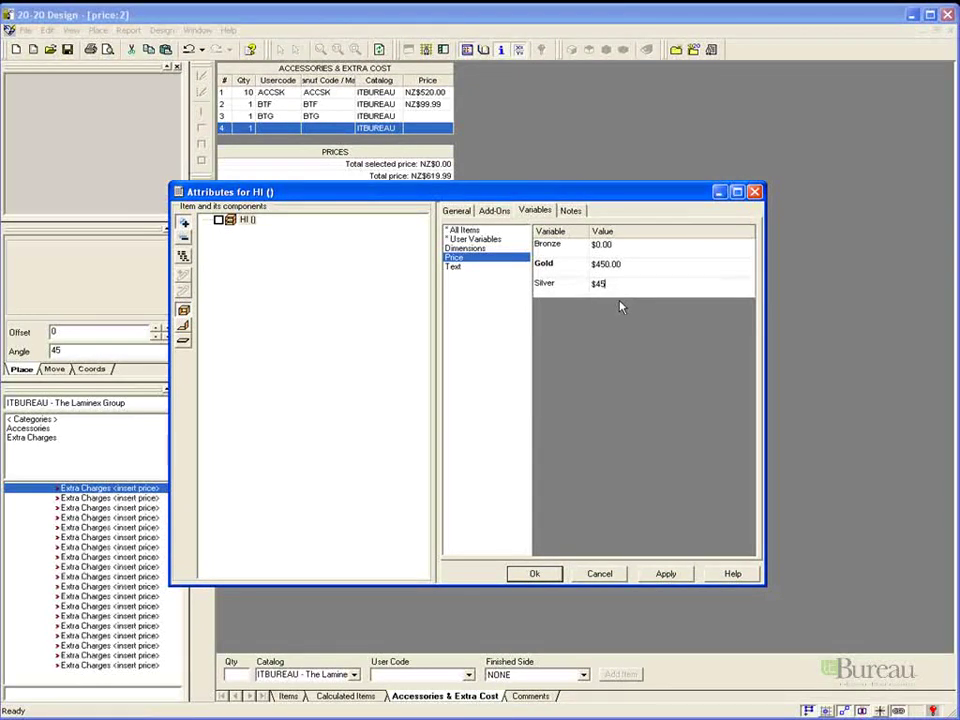
{"action": "type", "text": "$450.00"}
{"action": "left_click", "coordinate": [665, 574]}
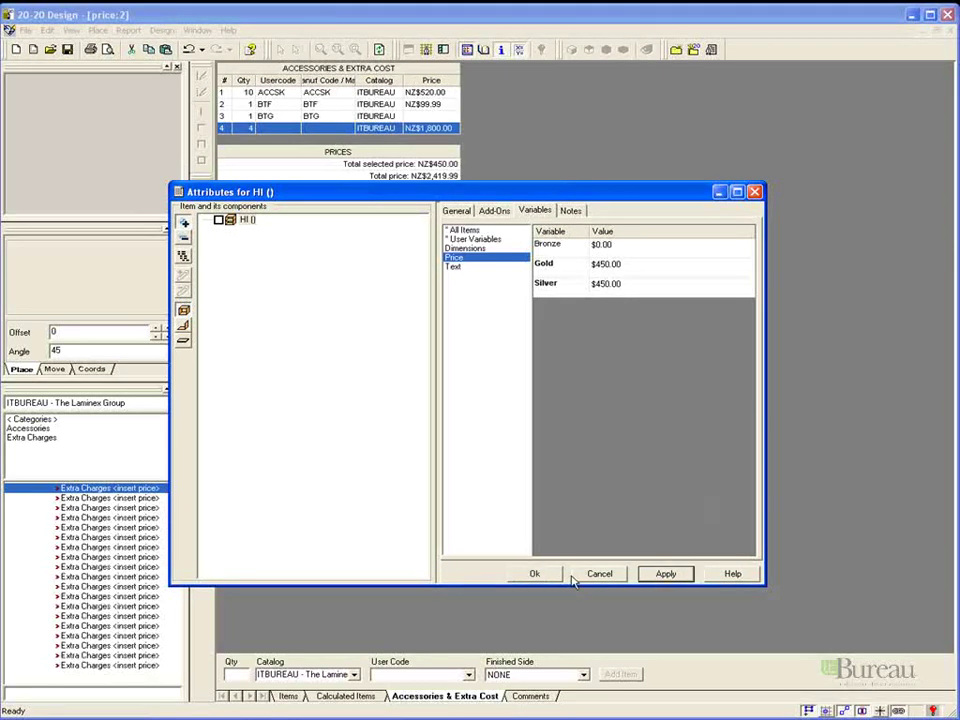
{"action": "left_click", "coordinate": [540, 574]}
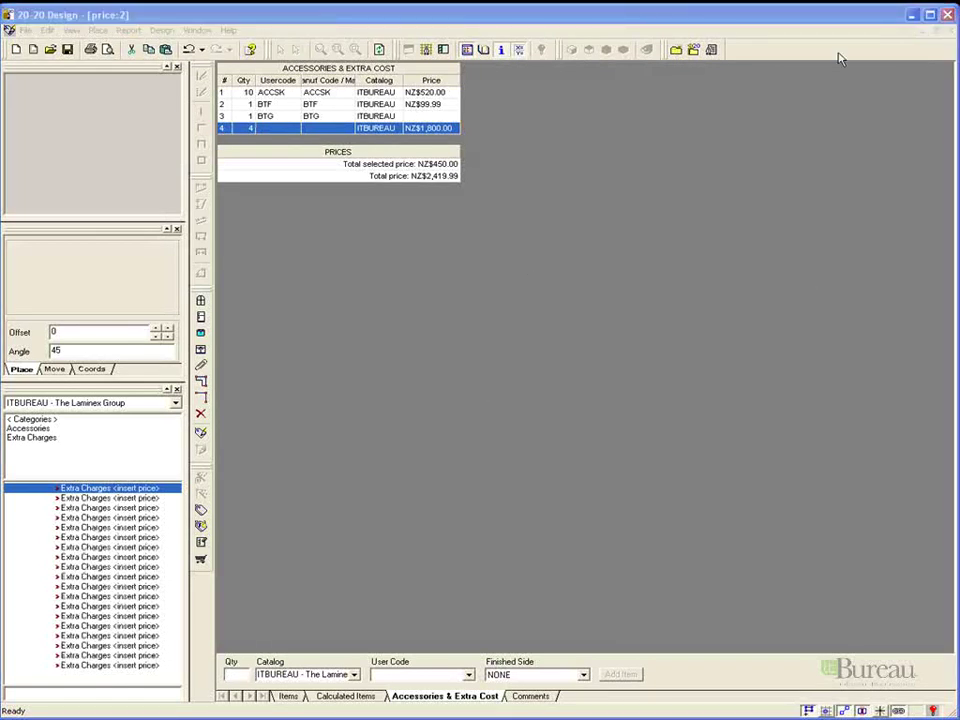
- Close both price windows, browse the Design Information form's address and details tabs, then cancel
{"action": "left_click", "coordinate": [950, 31]}
{"action": "left_click", "coordinate": [949, 32]}
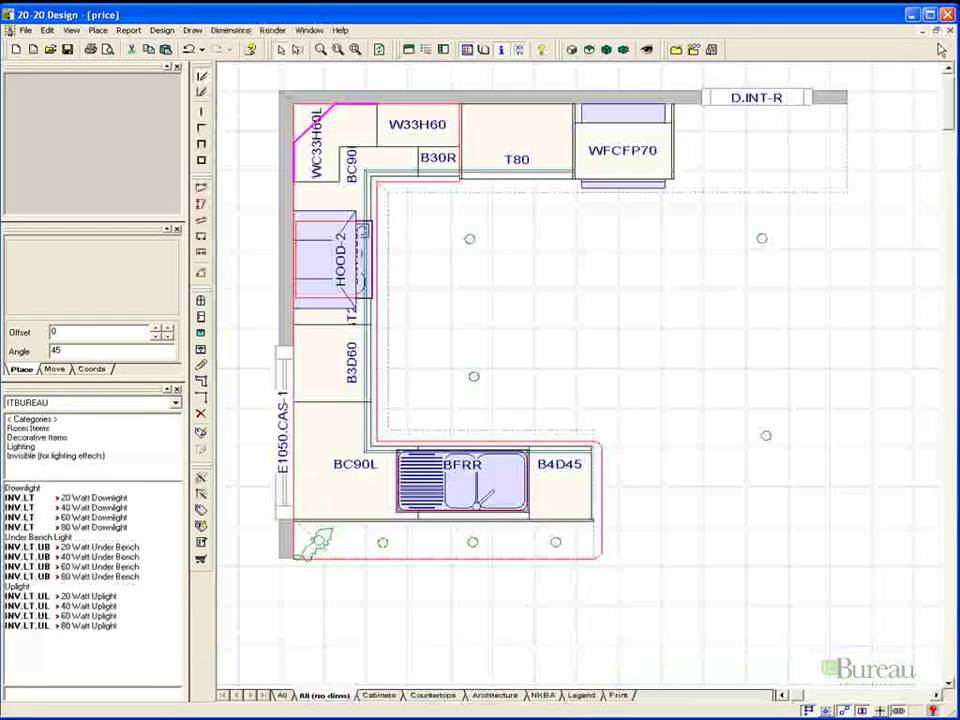
{"action": "left_click", "coordinate": [130, 30]}
{"action": "left_click", "coordinate": [145, 48]}
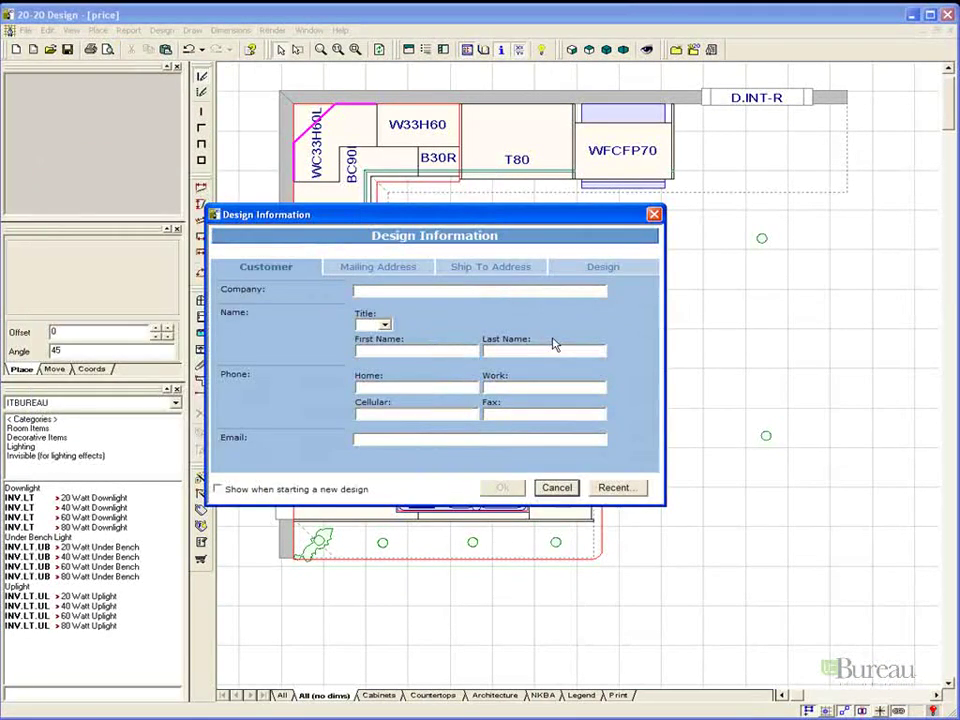
{"action": "left_click", "coordinate": [515, 277]}
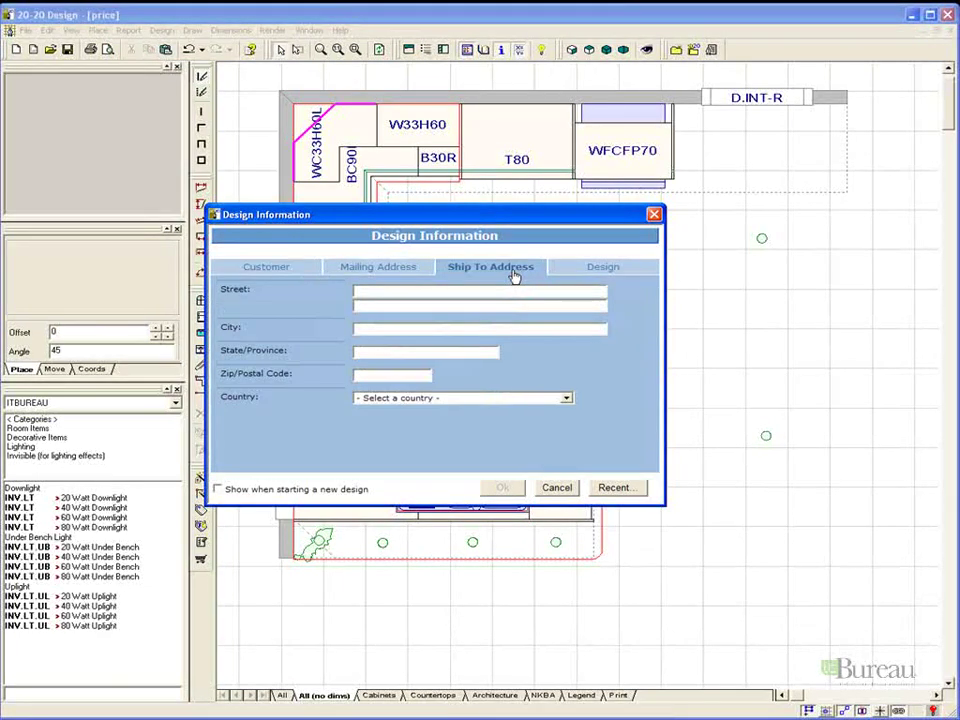
{"action": "left_click", "coordinate": [417, 276]}
{"action": "left_click", "coordinate": [603, 270]}
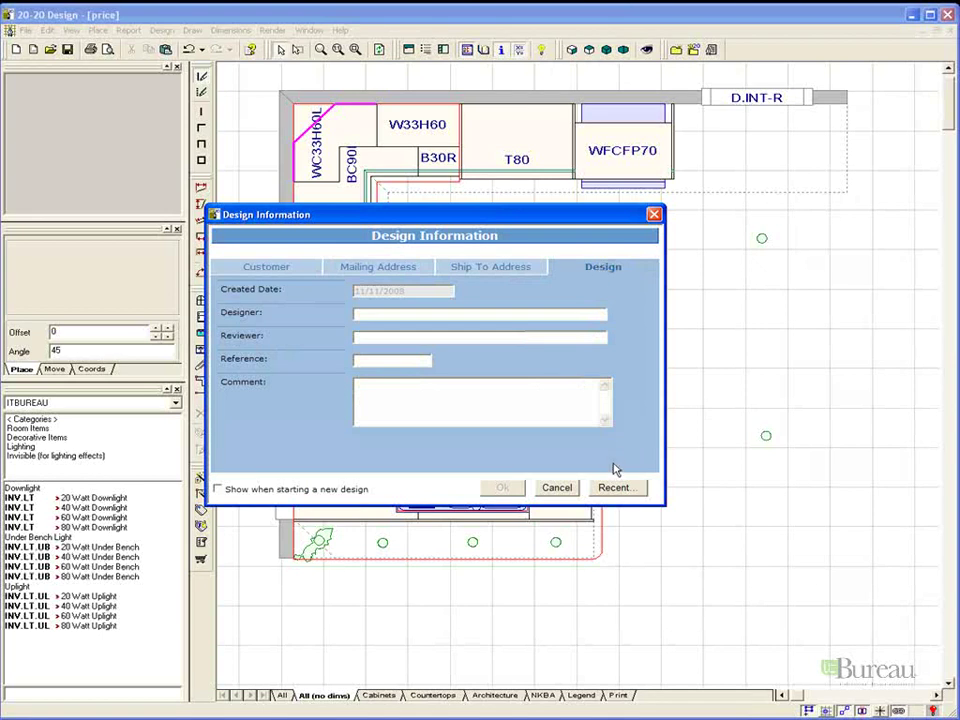
{"action": "left_click", "coordinate": [553, 490]}
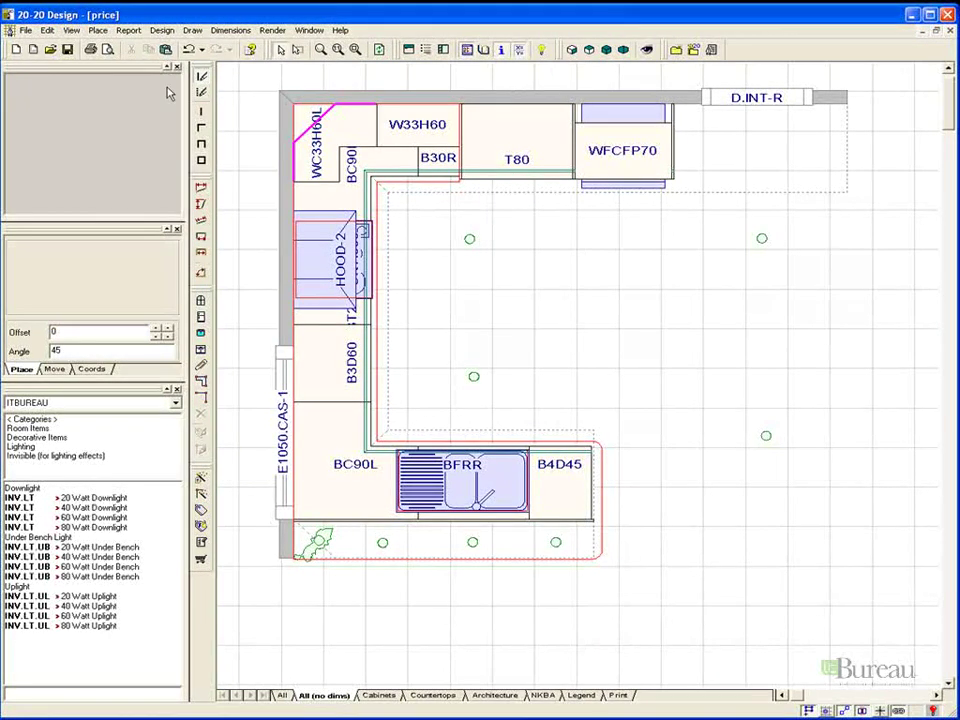
- Attach the design to the first existing project and preview its Quote report titled 'training Quote'
{"action": "left_click", "coordinate": [128, 31]}
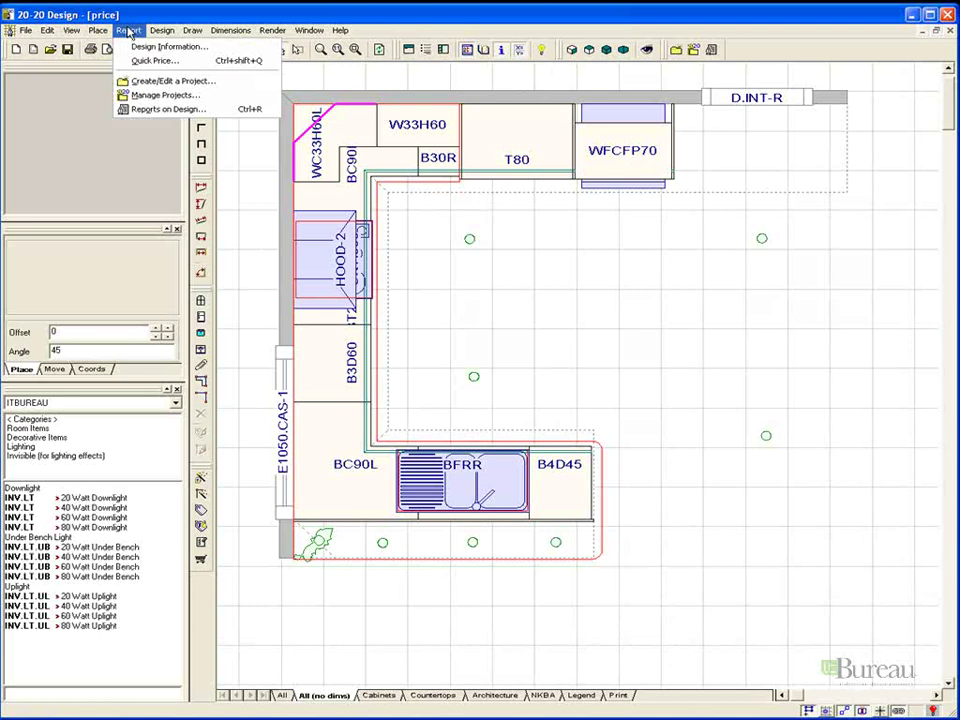
{"action": "left_click", "coordinate": [155, 109]}
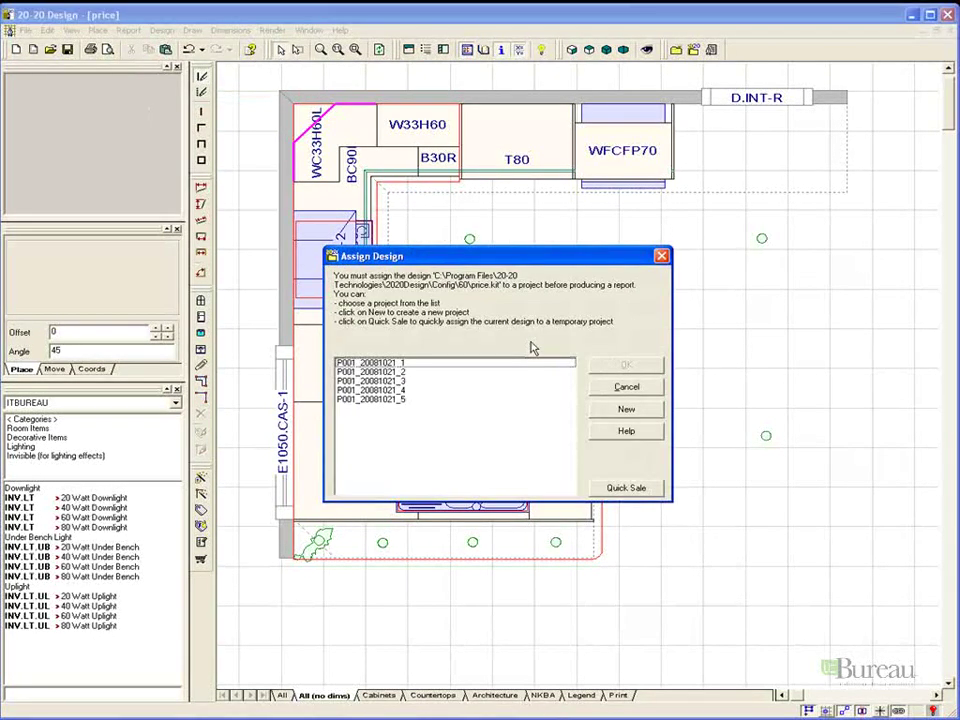
{"action": "left_click", "coordinate": [405, 363]}
{"action": "left_click", "coordinate": [620, 366]}
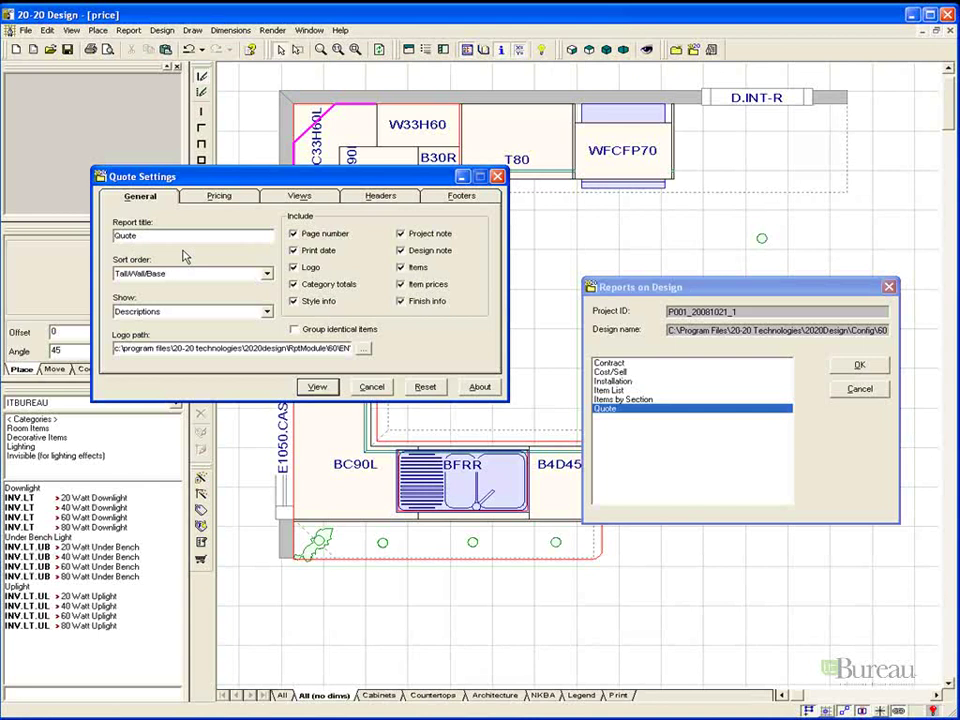
{"action": "type", "text": "training"}
{"action": "left_click", "coordinate": [320, 388]}
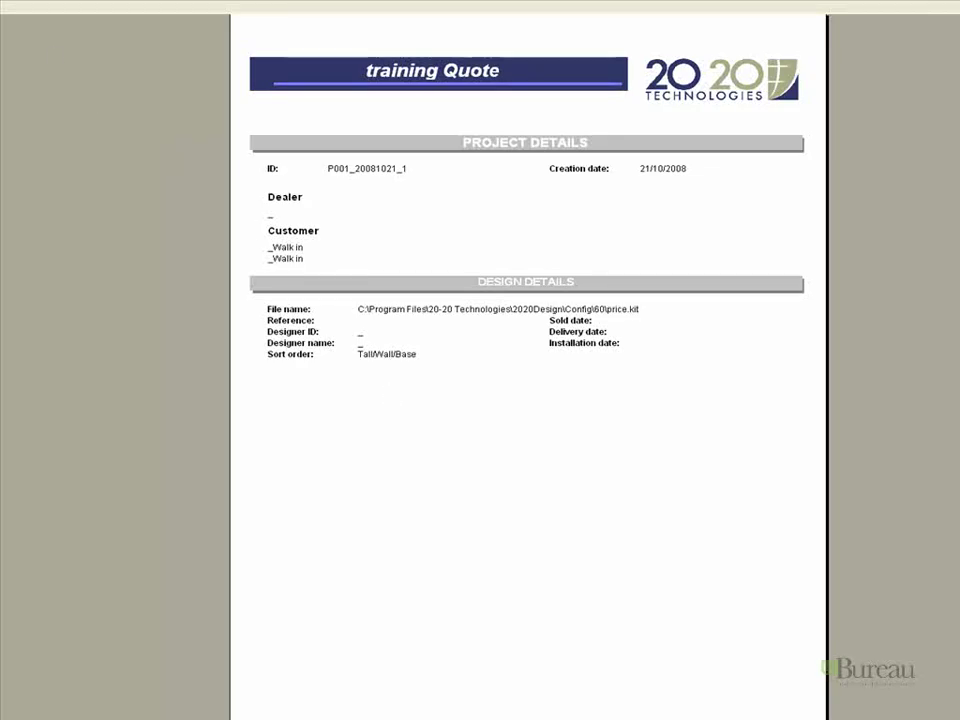
- Advance the training Quote to page 3 to check the ITBUREAU totals: Gold 1,481.42, Silver 1,346.11
{"action": "key", "text": "Page_Down"}
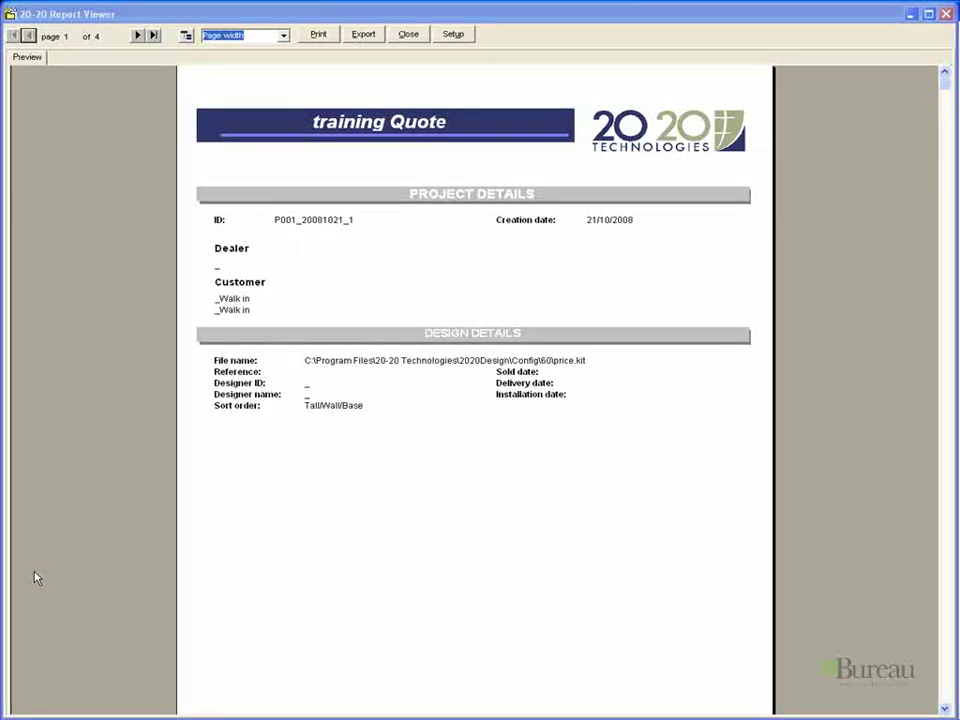
{"action": "left_click", "coordinate": [137, 35]}
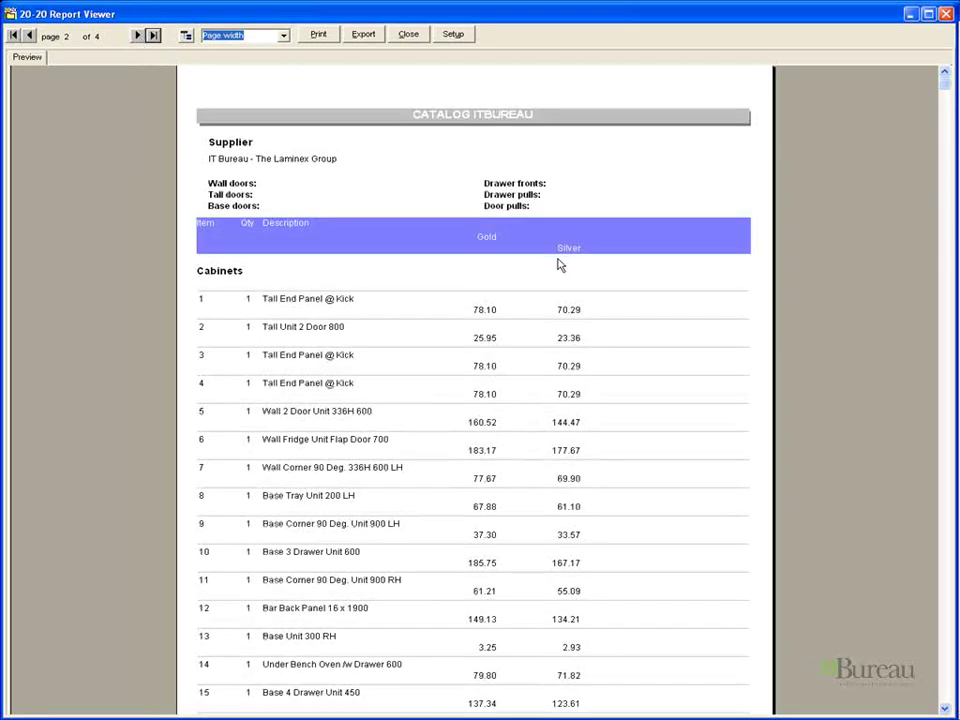
{"action": "left_click", "coordinate": [137, 35]}
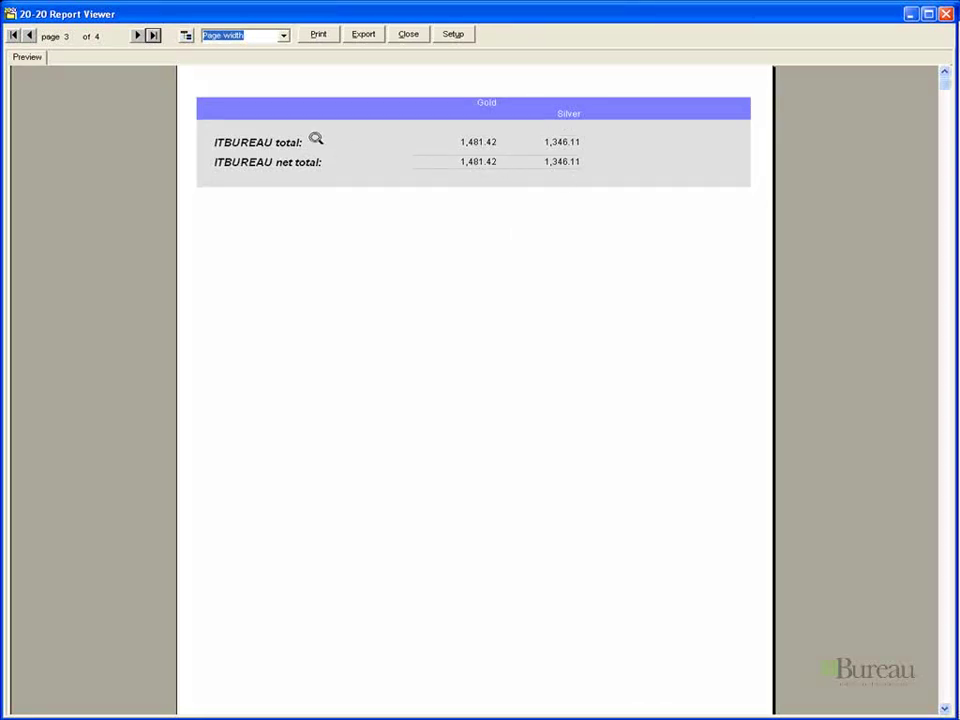
{"action": "mouse_move", "coordinate": [315, 138]}
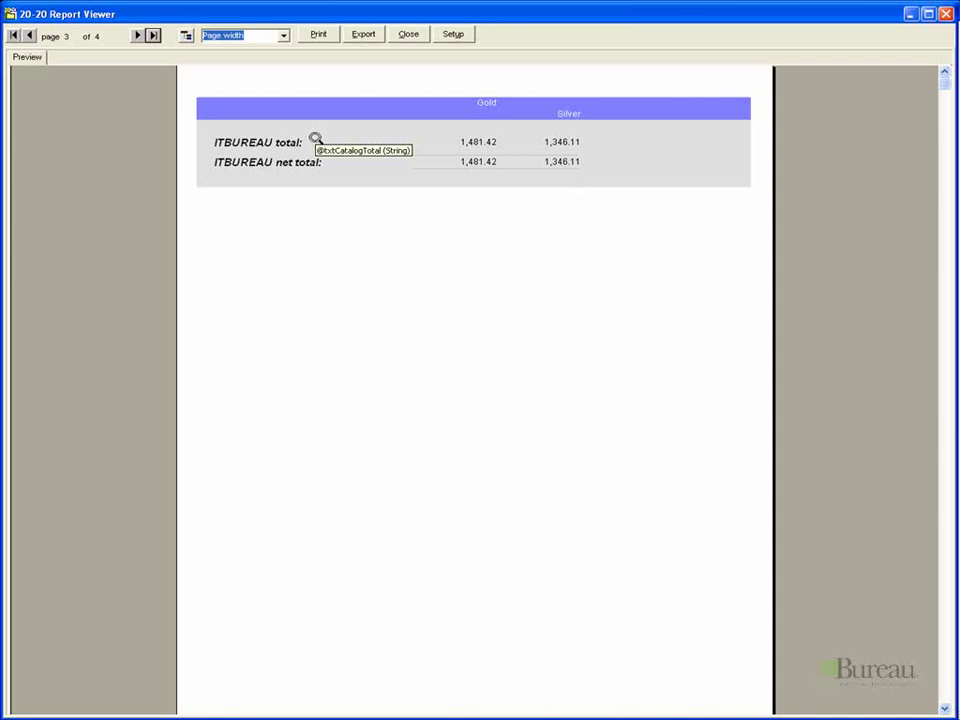